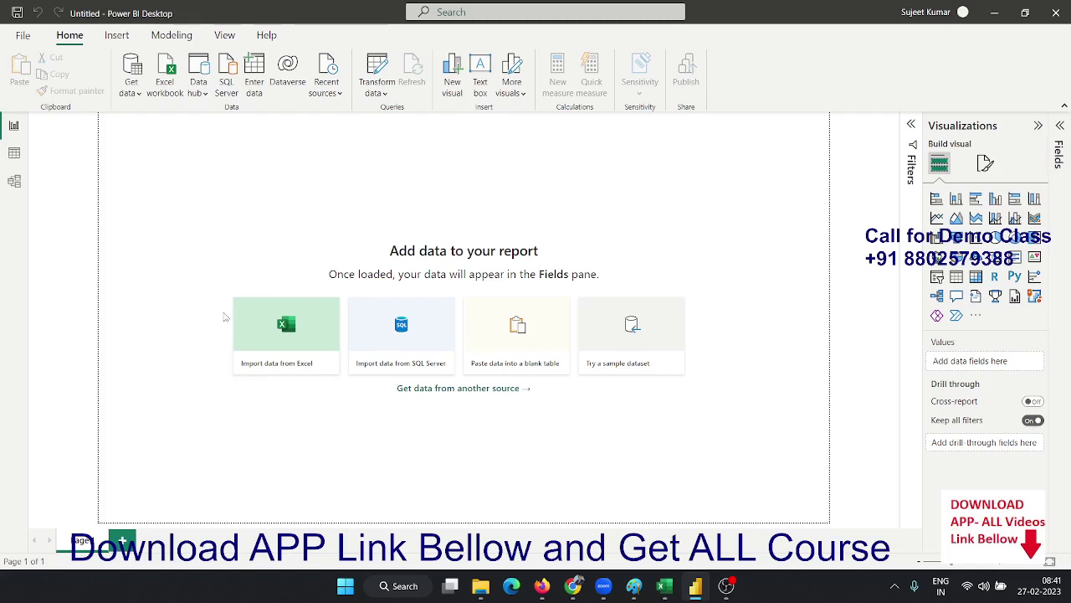
# - Import from Excel by choosing the Data workbook so the Navigator lists Sheet1, Sheet2 and Sheet3
pyautogui.click(257, 328)
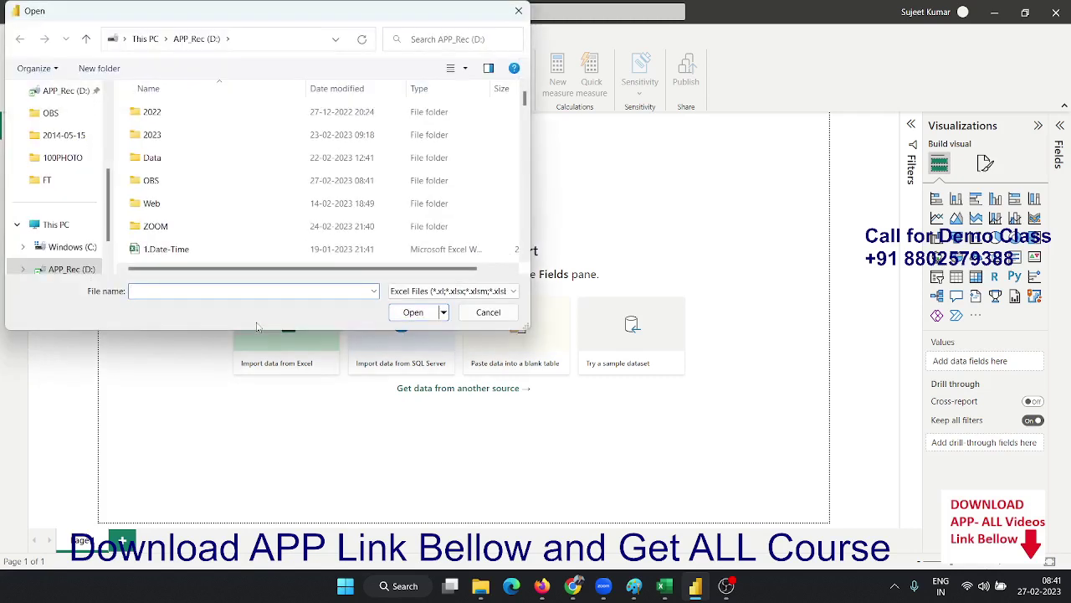
pyautogui.scroll(-3, 261, 191)
pyautogui.scroll(-3, 242, 184)
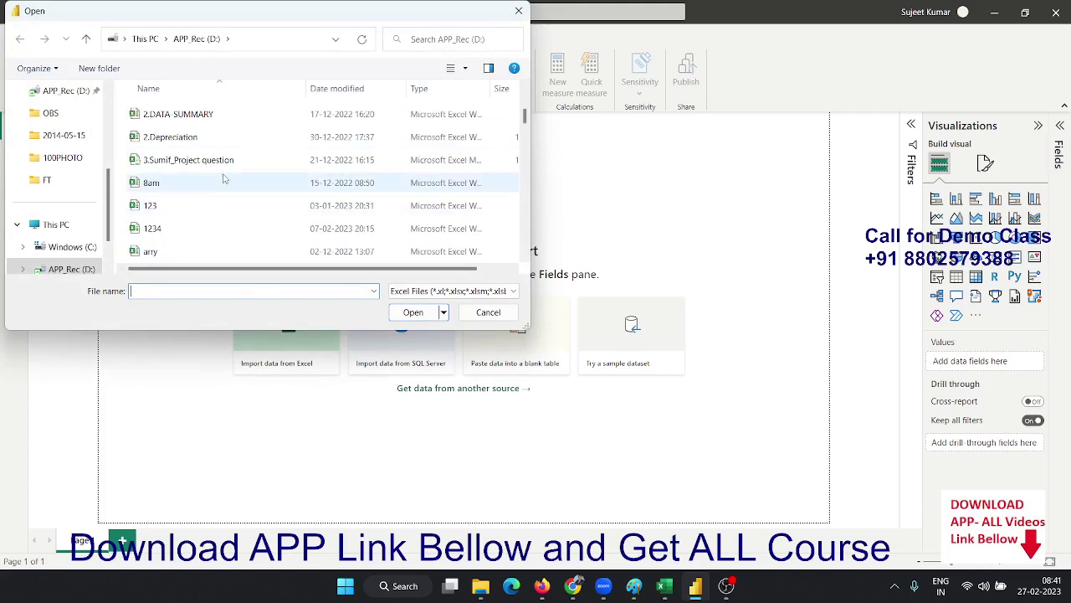
pyautogui.scroll(-1, 224, 178)
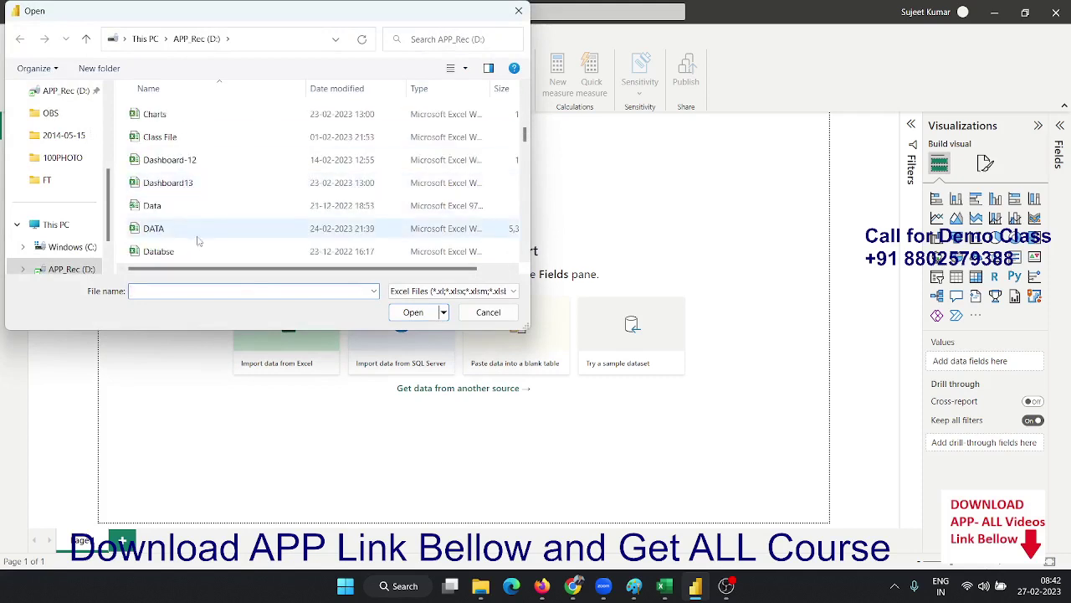
pyautogui.click(194, 210)
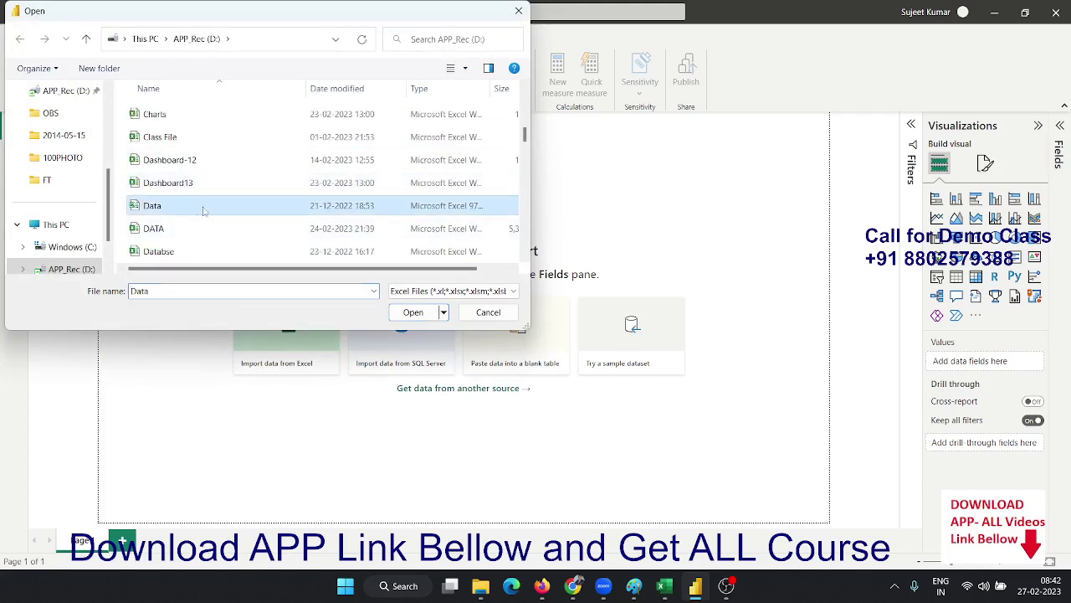
pyautogui.click(419, 313)
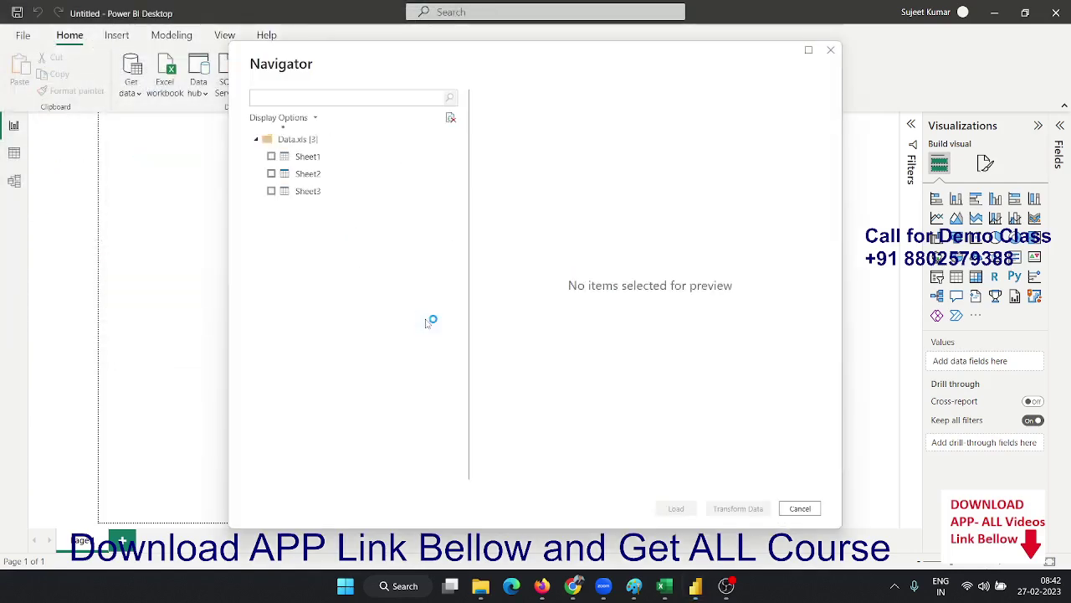
# - Preview Sheet1 in the Navigator, tick it, and load it into the data model
pyautogui.click(322, 158)
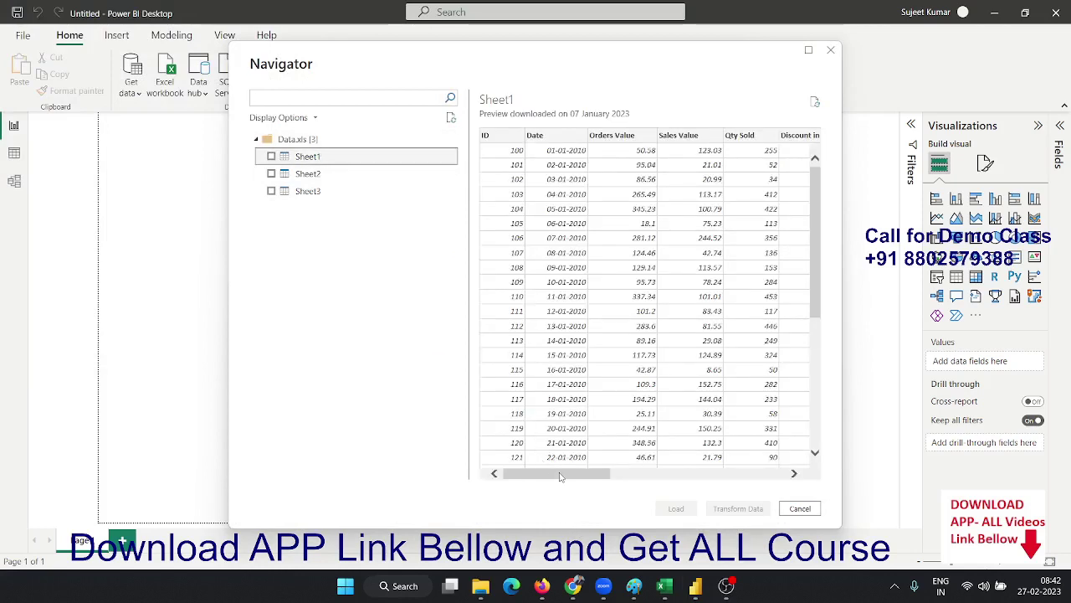
pyautogui.moveTo(560, 476); pyautogui.dragTo(780, 474)
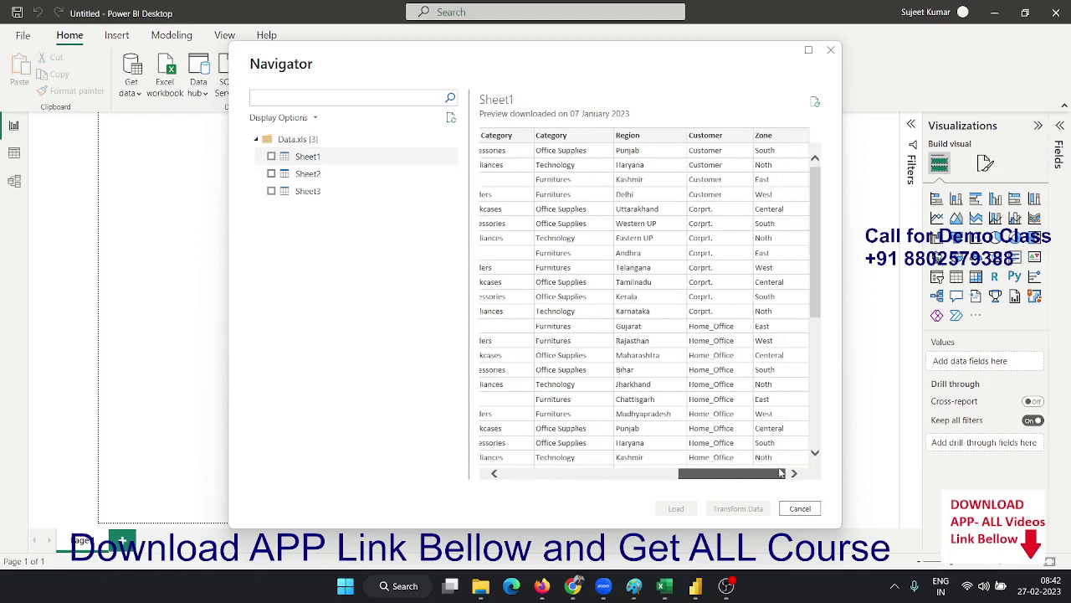
pyautogui.moveTo(763, 477)
pyautogui.mouseDown()
pyautogui.moveTo(503, 448)
pyautogui.moveTo(741, 450)
pyautogui.mouseUp()
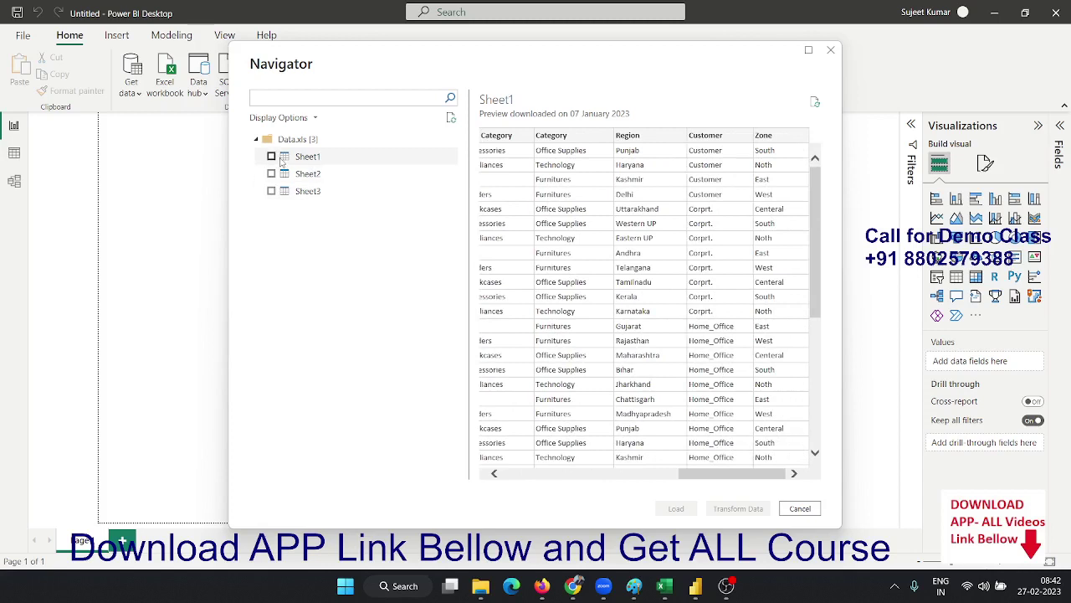
pyautogui.click(277, 164)
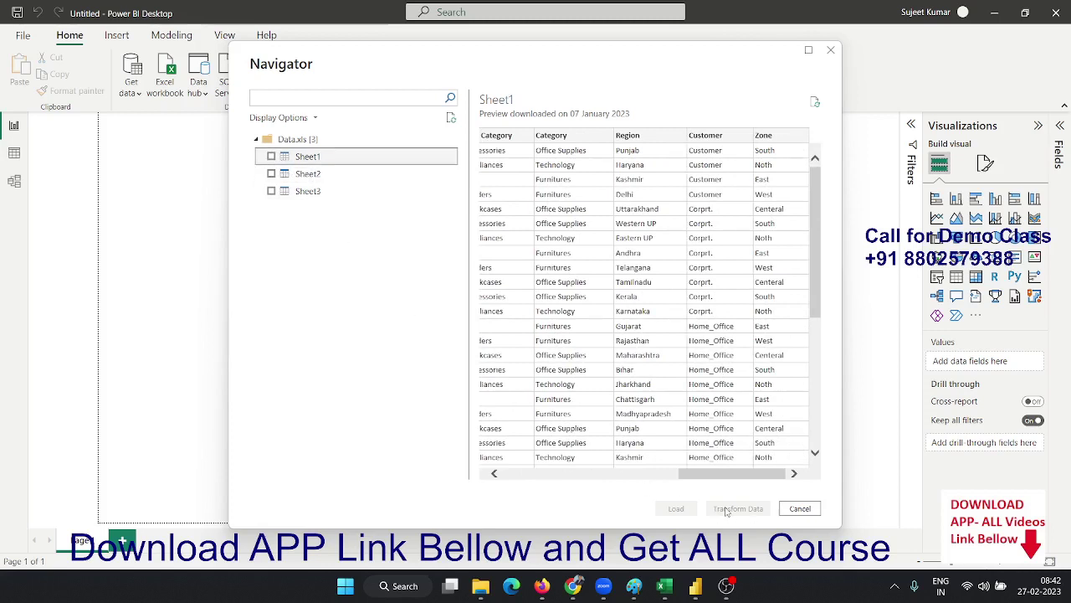
pyautogui.click(271, 157)
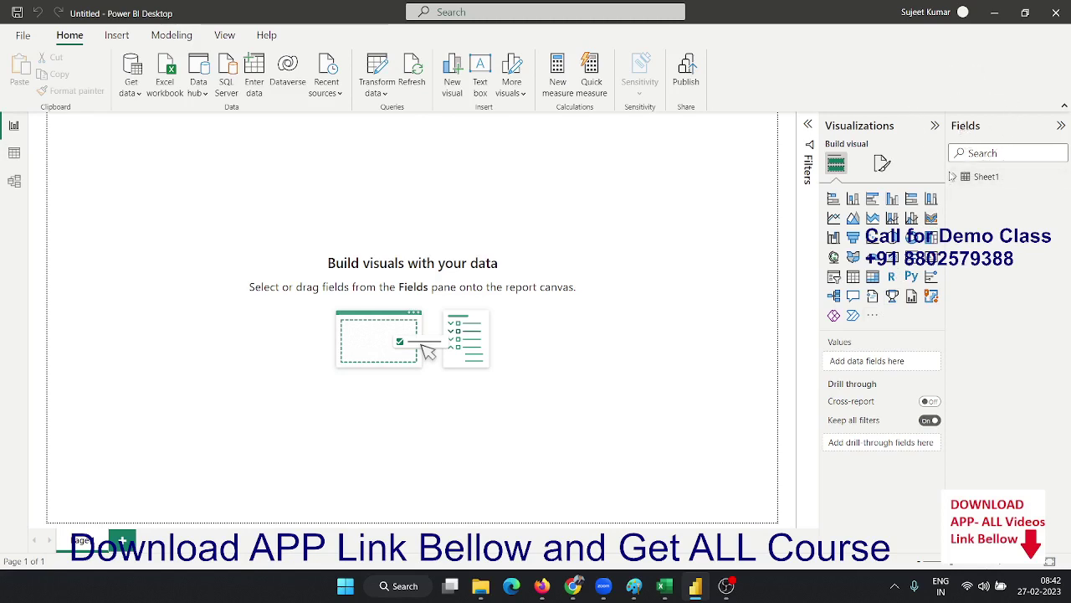
# - Expand Sheet1's fields, inspect the Zone column in Data view, then return to Report view
pyautogui.click(955, 177)
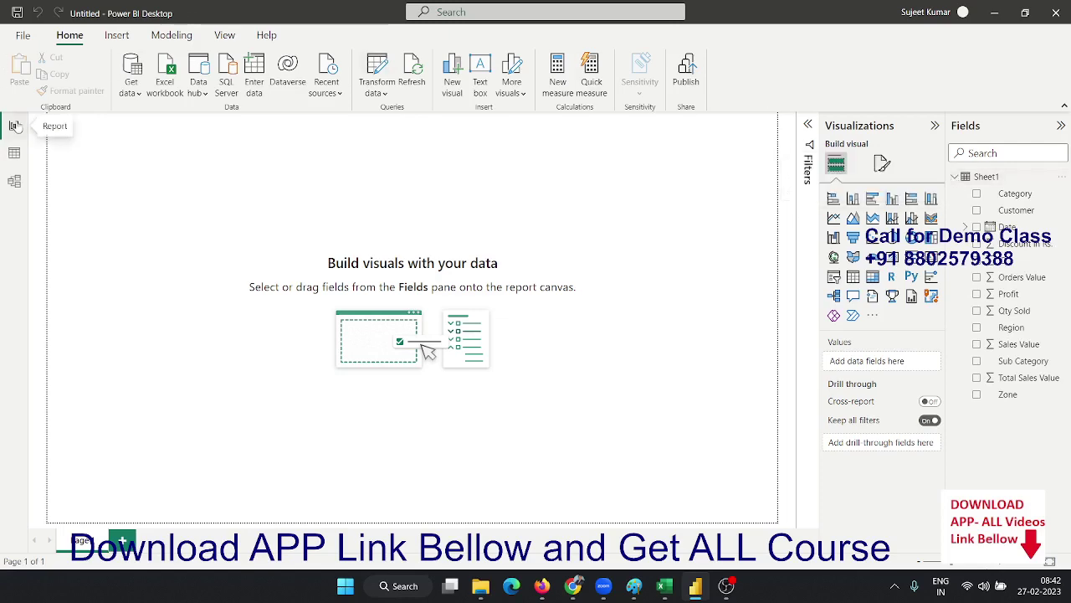
pyautogui.click(15, 153)
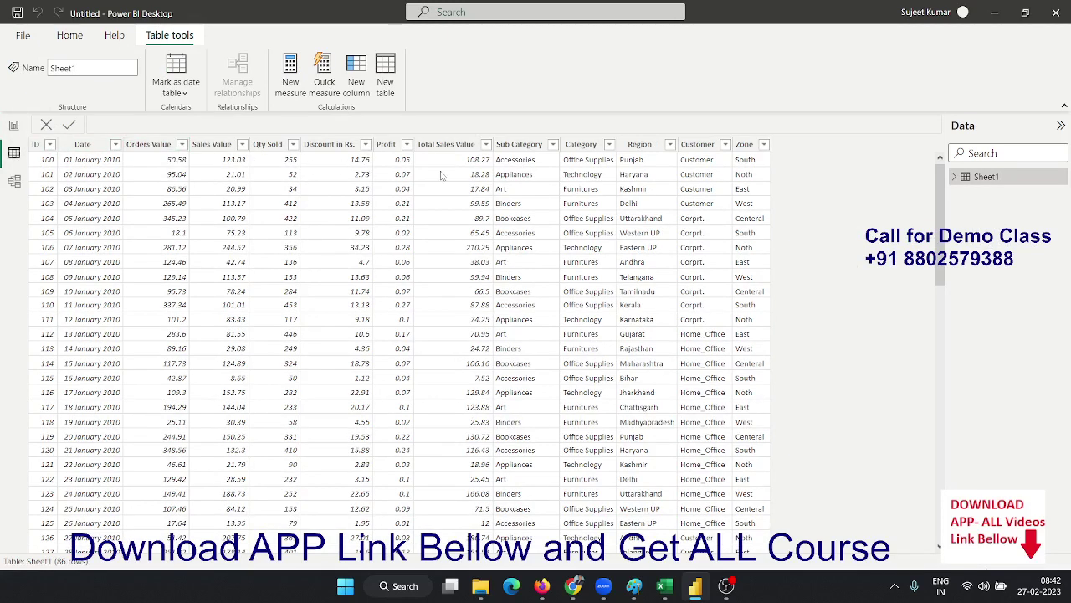
pyautogui.click(755, 189)
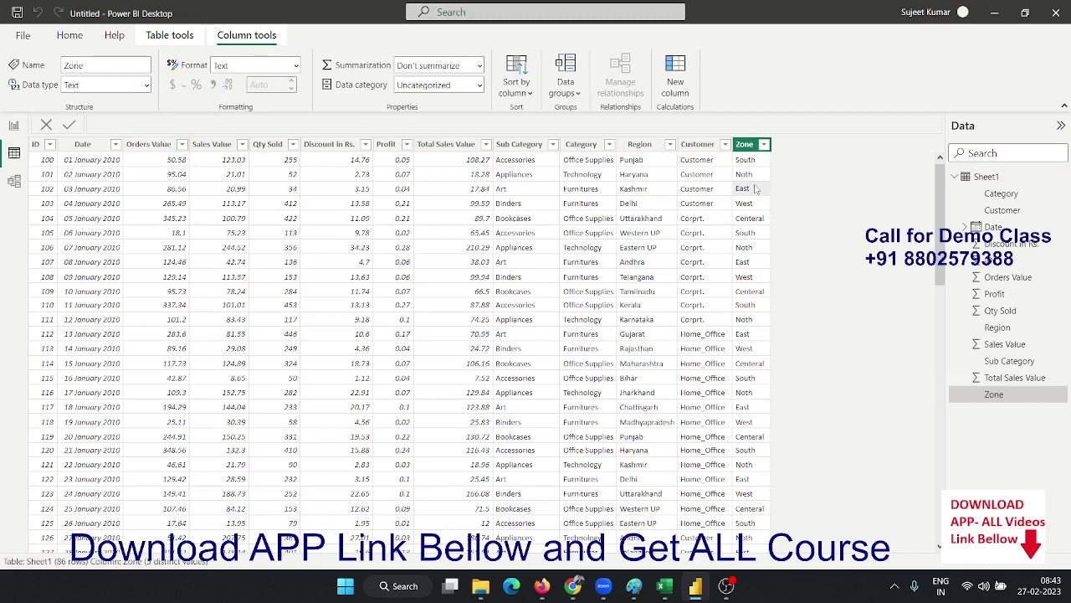
pyautogui.click(15, 126)
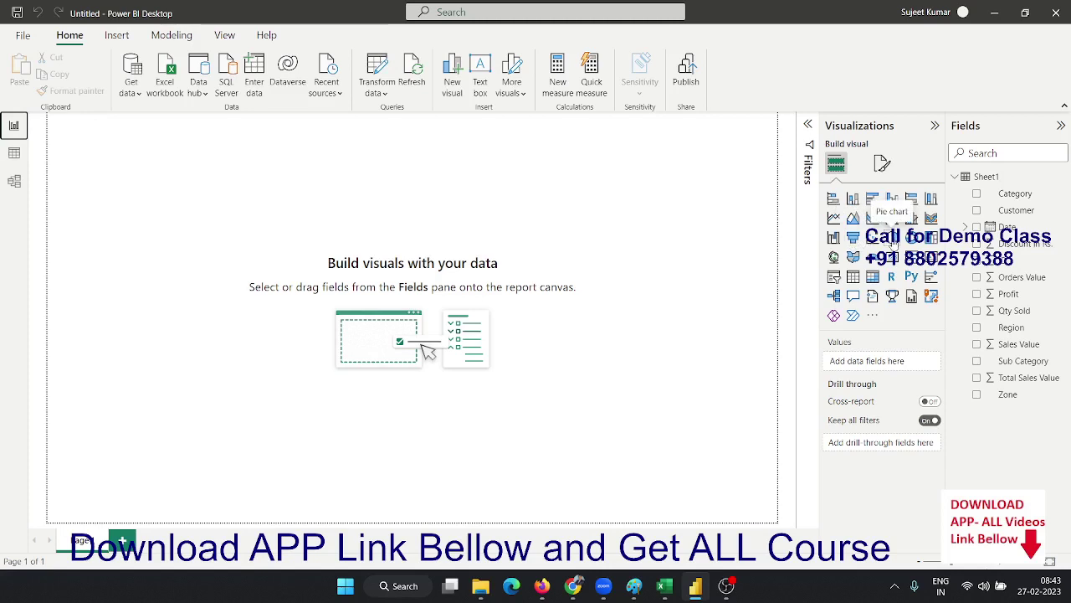
# - Add a pie chart with Zone as legend and Qty Sold as values, shrunk at top right
pyautogui.click(893, 238)
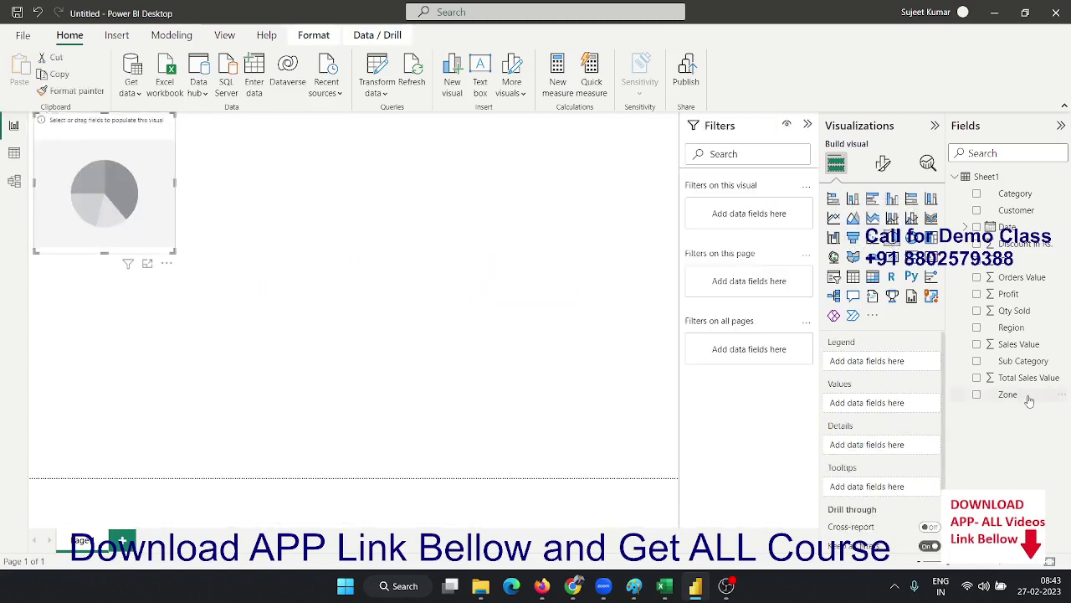
pyautogui.moveTo(1030, 397); pyautogui.dragTo(86, 180)
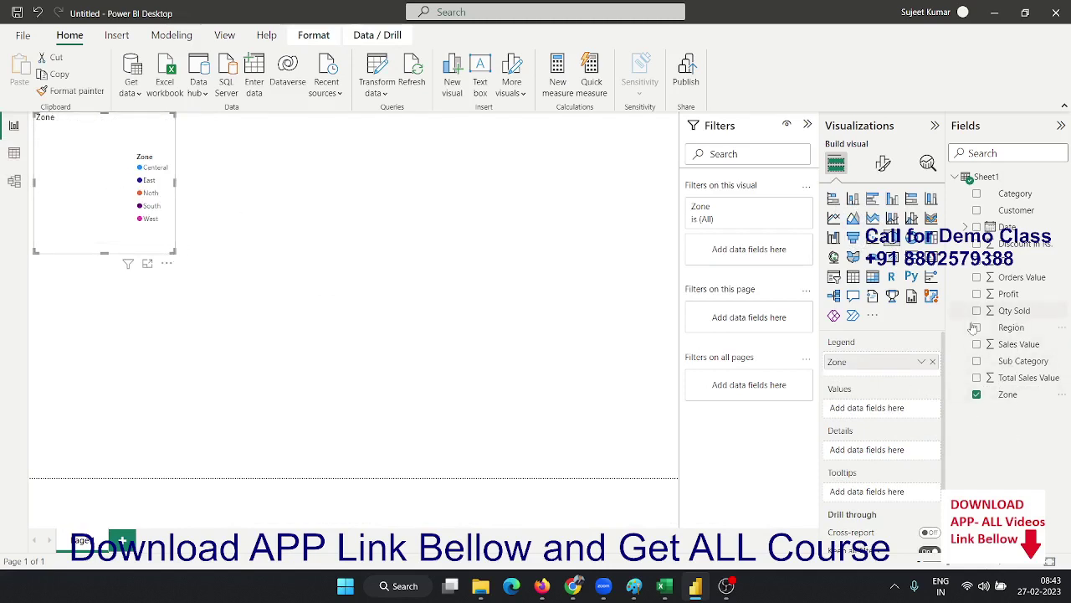
pyautogui.moveTo(1014, 310)
pyautogui.moveTo(1036, 313); pyautogui.dragTo(144, 171)
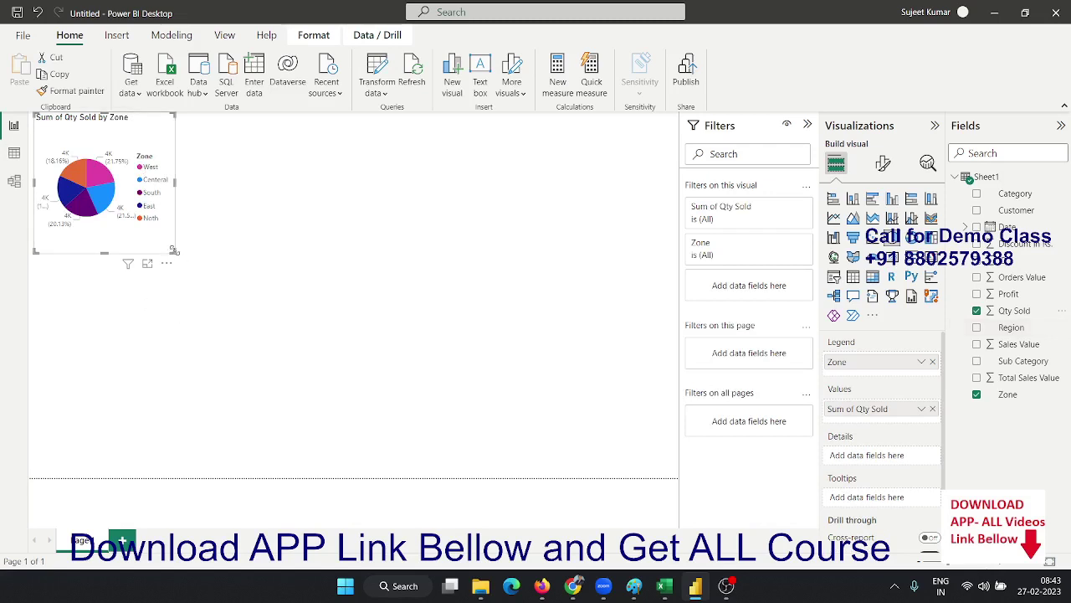
pyautogui.moveTo(173, 250)
pyautogui.mouseDown()
pyautogui.moveTo(418, 430)
pyautogui.moveTo(150, 226)
pyautogui.moveTo(647, 226)
pyautogui.mouseUp()
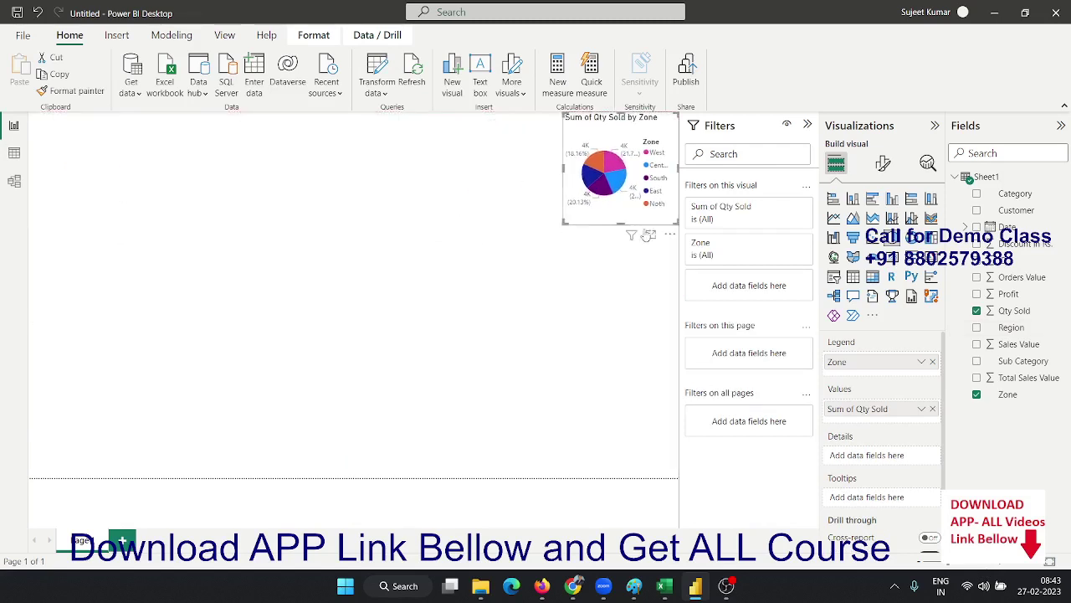
pyautogui.click(537, 301)
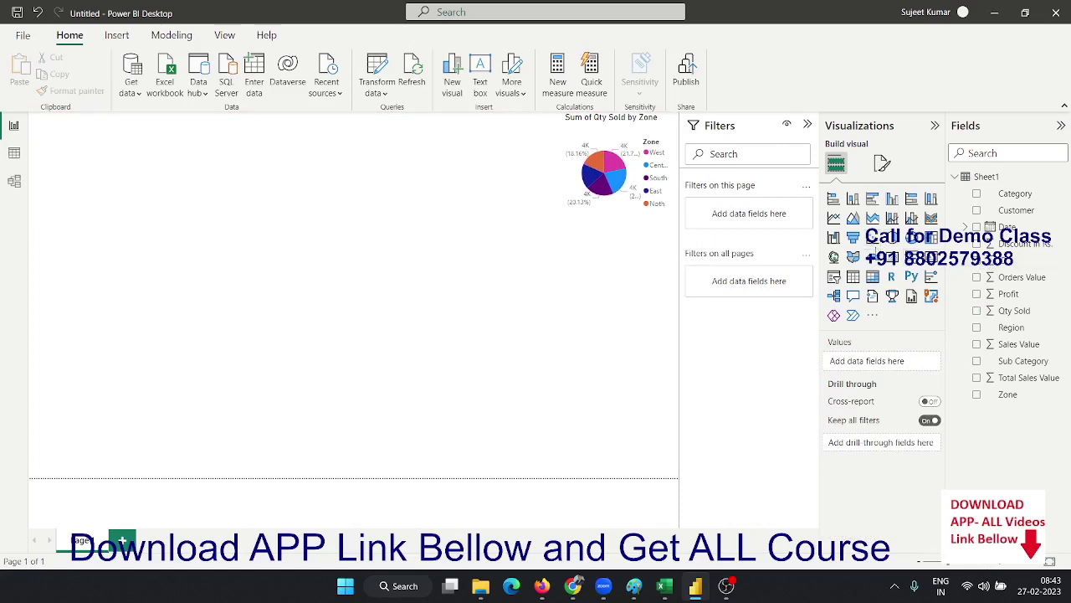
# - Add a gauge of Sum of Profit (8.14), shrunk to a compact size at top left
pyautogui.click(853, 238)
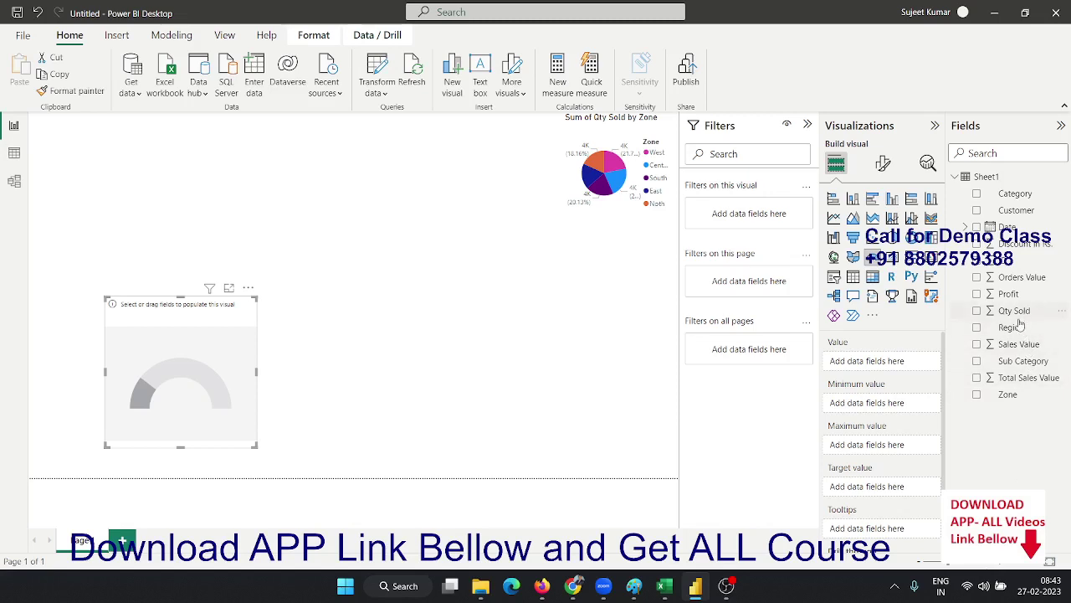
pyautogui.moveTo(1017, 294)
pyautogui.mouseDown()
pyautogui.moveTo(238, 374)
pyautogui.moveTo(170, 181)
pyautogui.moveTo(141, 173)
pyautogui.mouseUp()
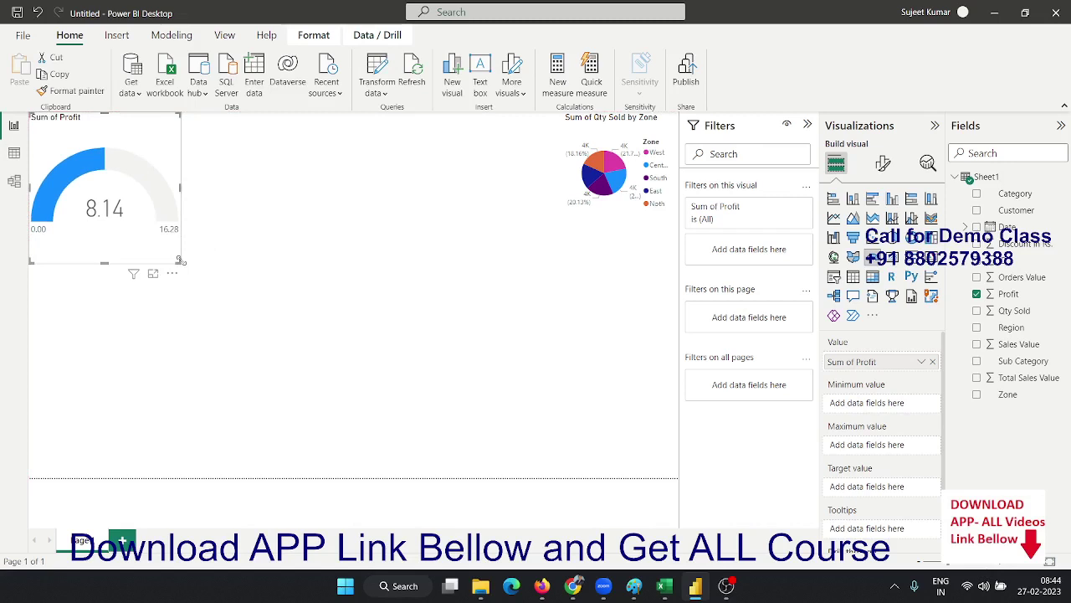
pyautogui.moveTo(178, 261)
pyautogui.mouseDown()
pyautogui.moveTo(175, 191)
pyautogui.moveTo(152, 189)
pyautogui.moveTo(146, 205)
pyautogui.mouseUp()
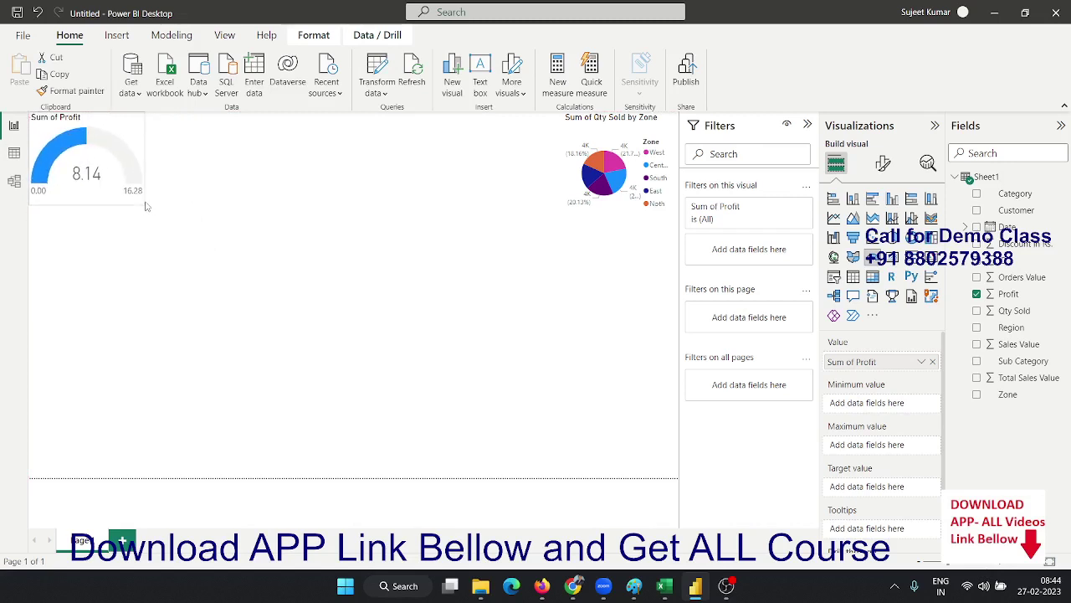
pyautogui.click(188, 248)
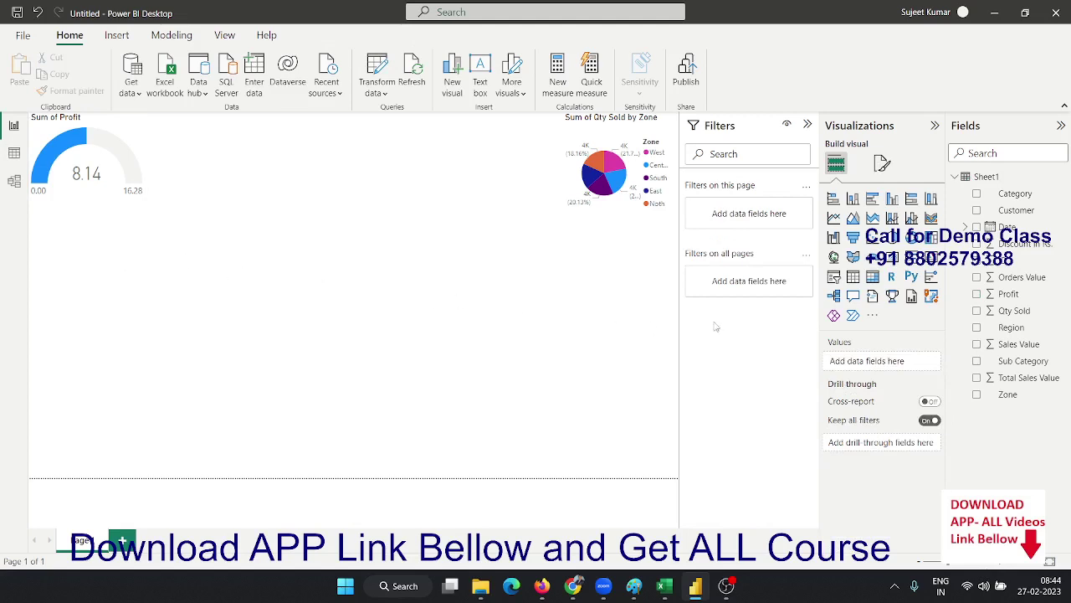
# - Add a stacked bar chart of Qty Sold by Region below the gauge, stretched down the left side
pyautogui.click(833, 198)
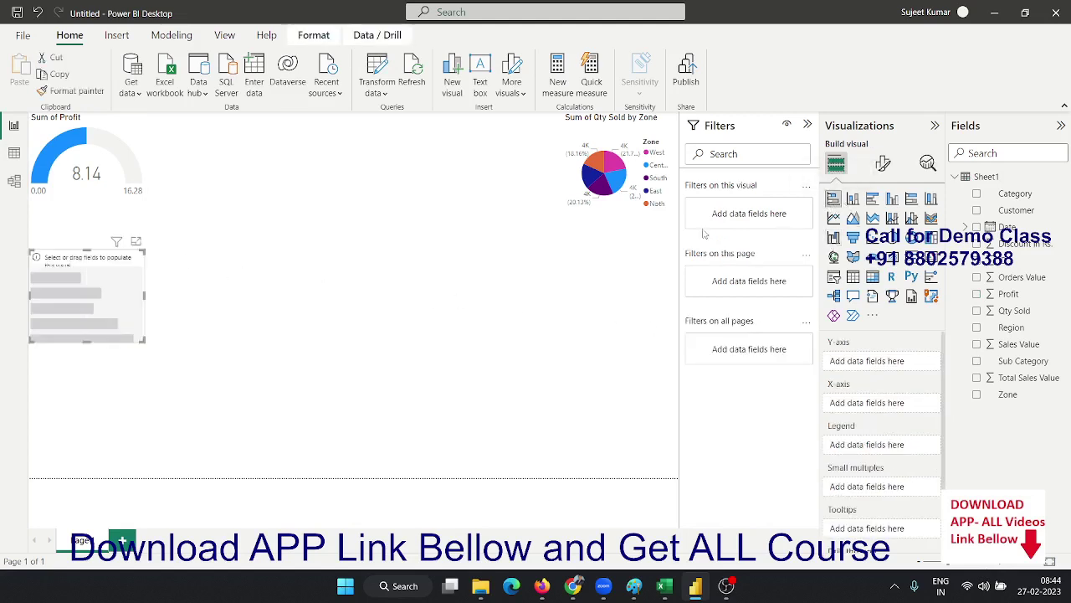
pyautogui.moveTo(53, 259); pyautogui.dragTo(53, 233)
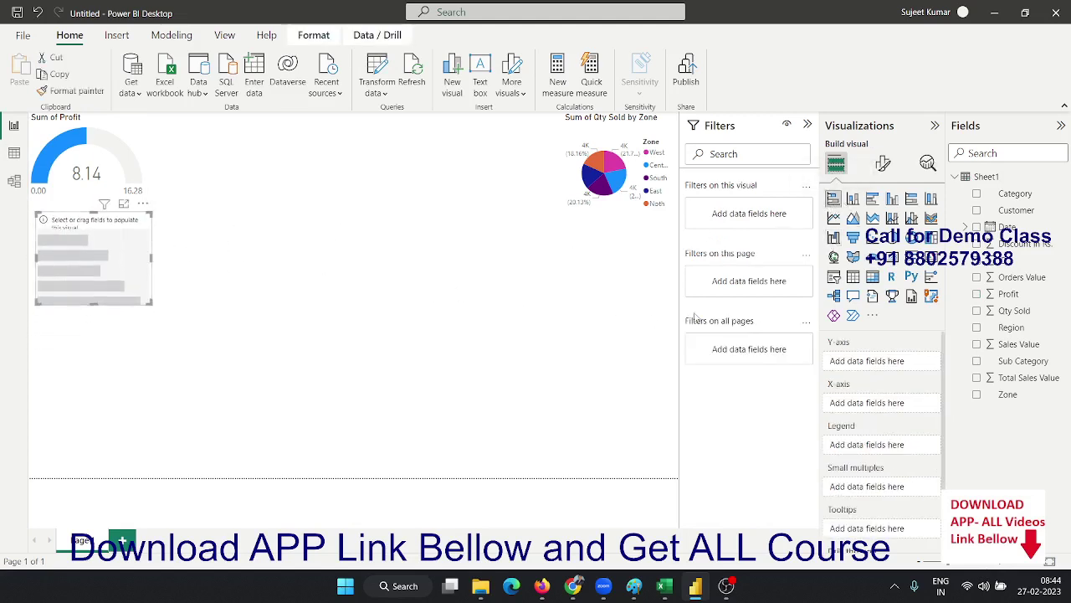
pyautogui.moveTo(1011, 327)
pyautogui.mouseDown()
pyautogui.moveTo(193, 309)
pyautogui.moveTo(105, 275)
pyautogui.mouseUp()
pyautogui.moveTo(1014, 310); pyautogui.dragTo(108, 285)
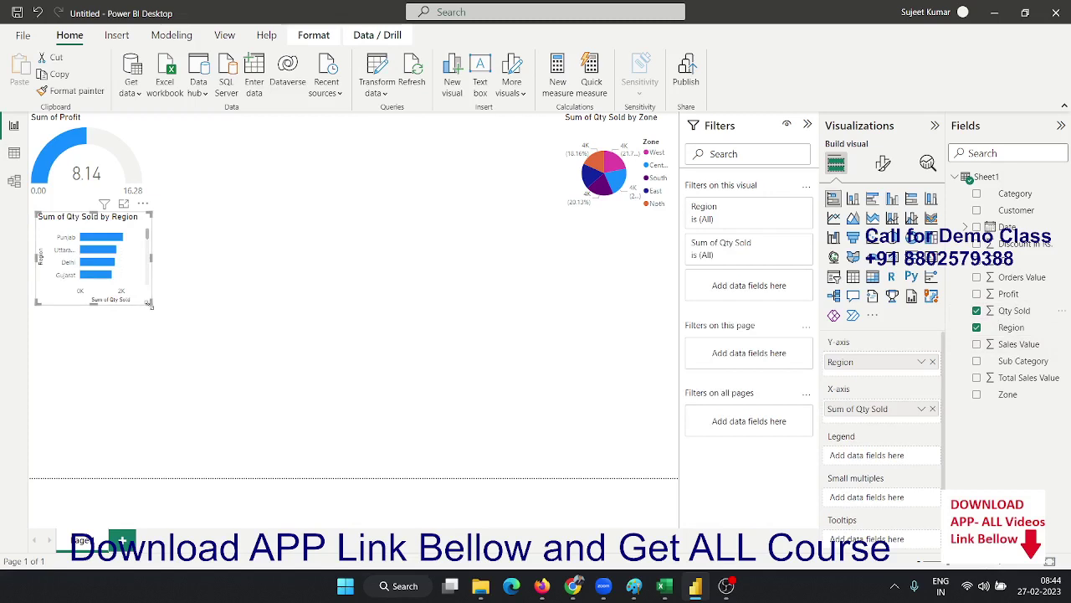
pyautogui.moveTo(150, 306); pyautogui.dragTo(234, 483)
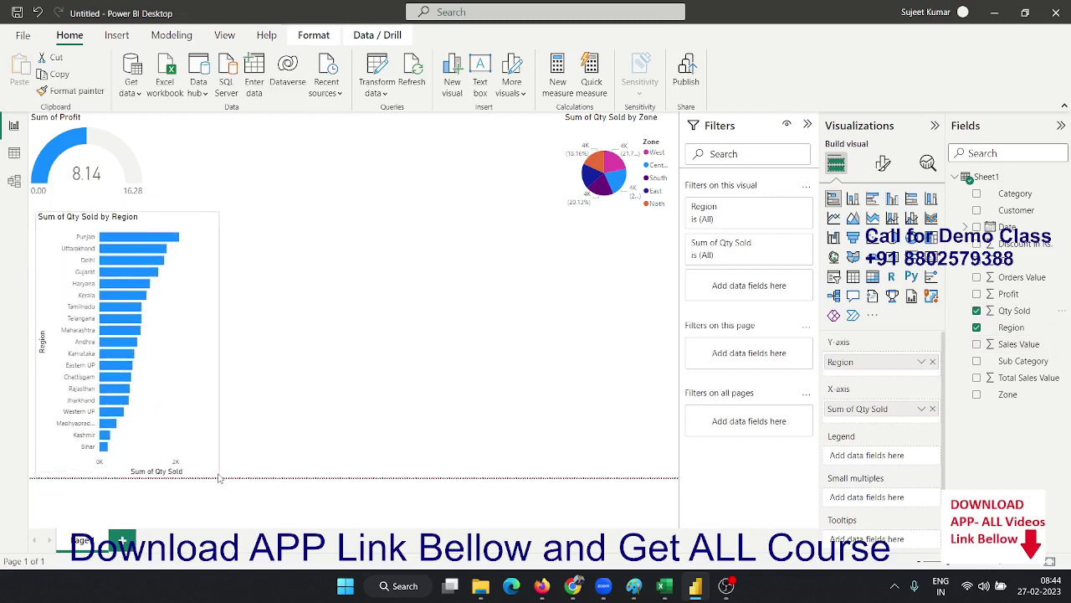
pyautogui.click(373, 381)
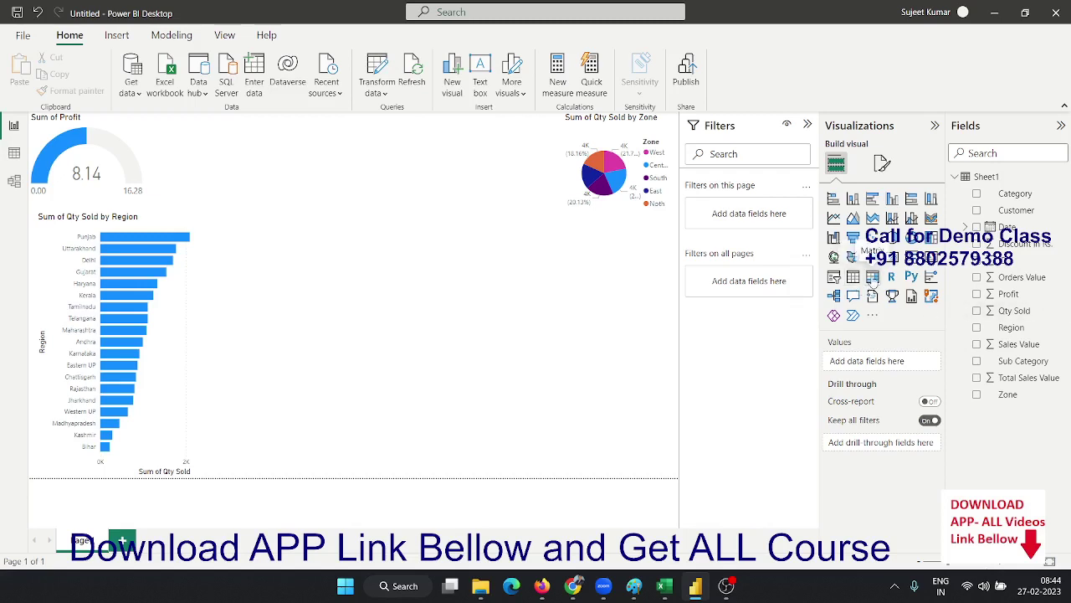
# - Add a matrix with Category rows, Customer columns and Qty Sold values, shrunk beside the bar chart
pyautogui.click(873, 276)
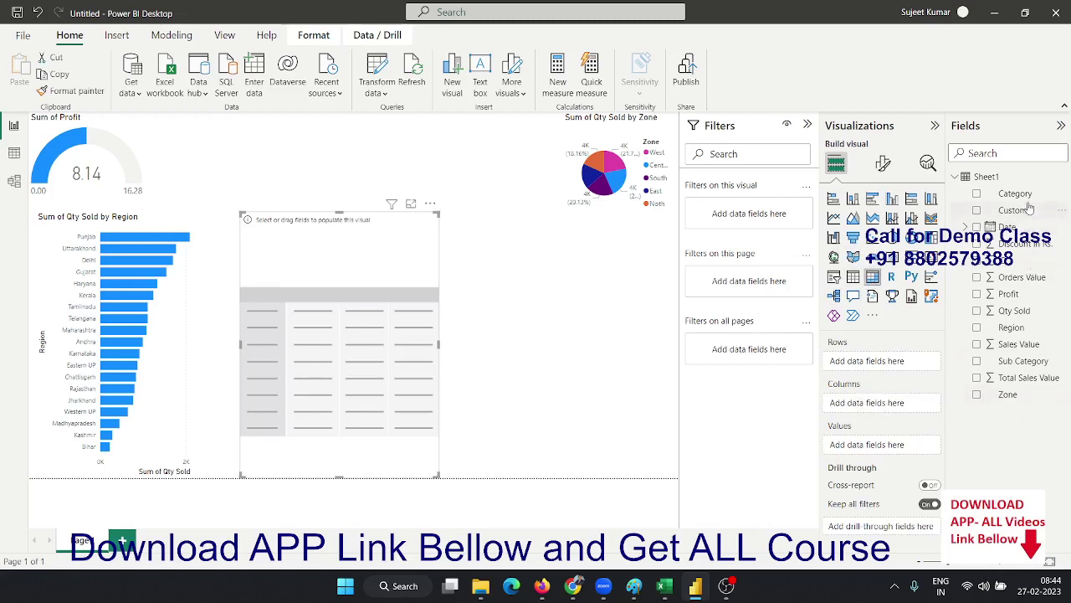
pyautogui.moveTo(1015, 194); pyautogui.dragTo(360, 335)
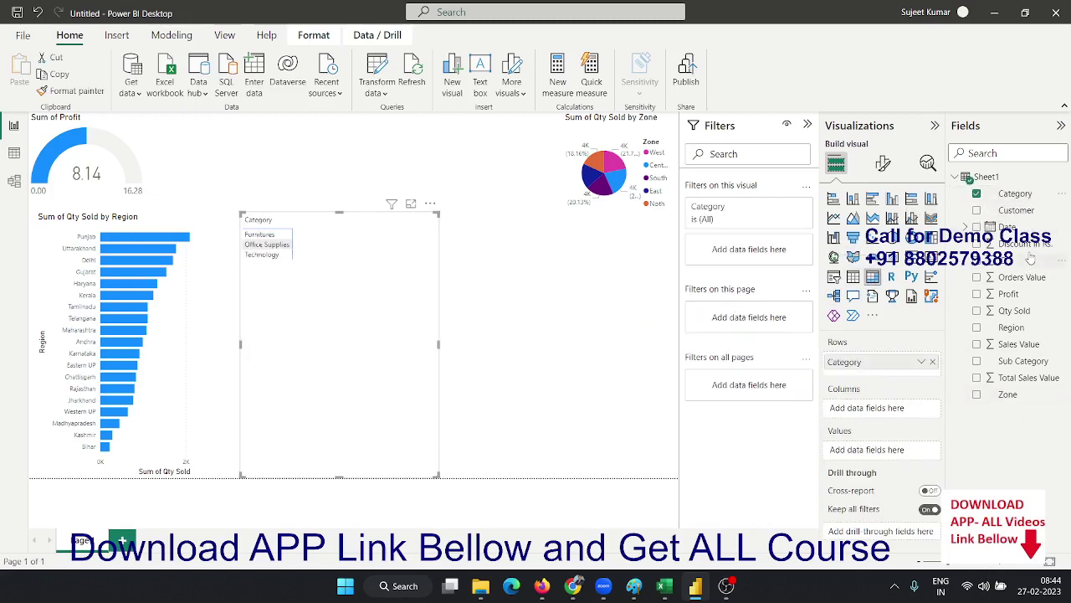
pyautogui.moveTo(1016, 211); pyautogui.dragTo(900, 419)
pyautogui.moveTo(1014, 311); pyautogui.dragTo(392, 324)
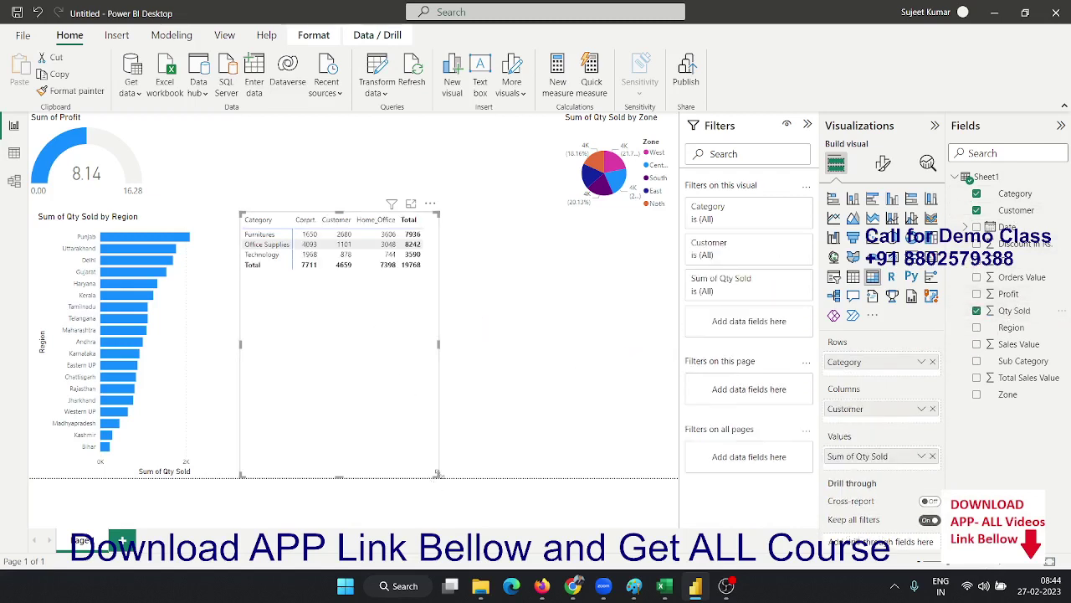
pyautogui.moveTo(437, 474); pyautogui.dragTo(438, 279)
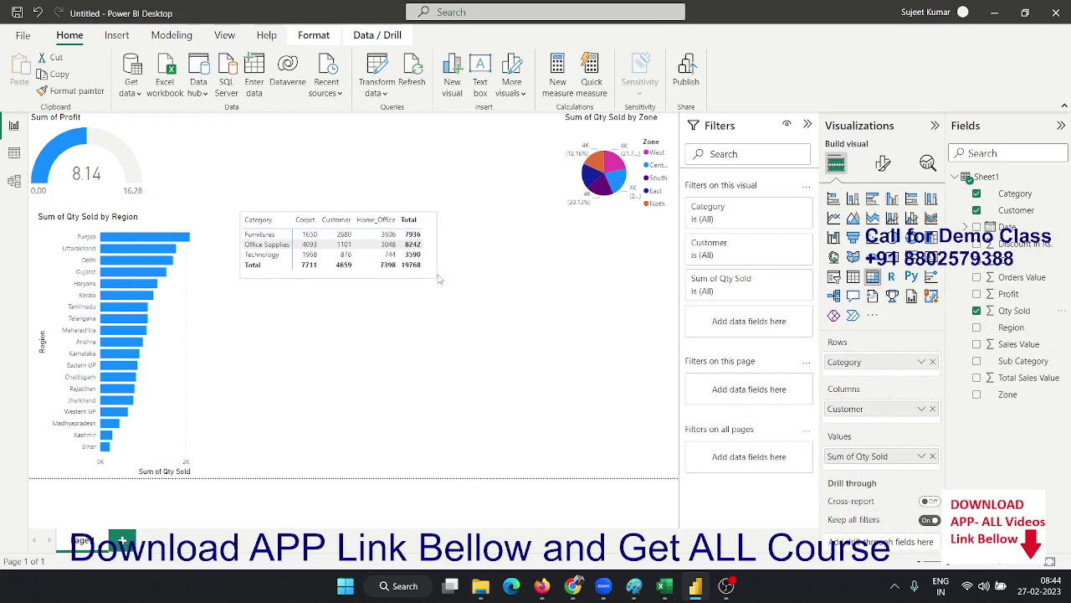
pyautogui.click(446, 390)
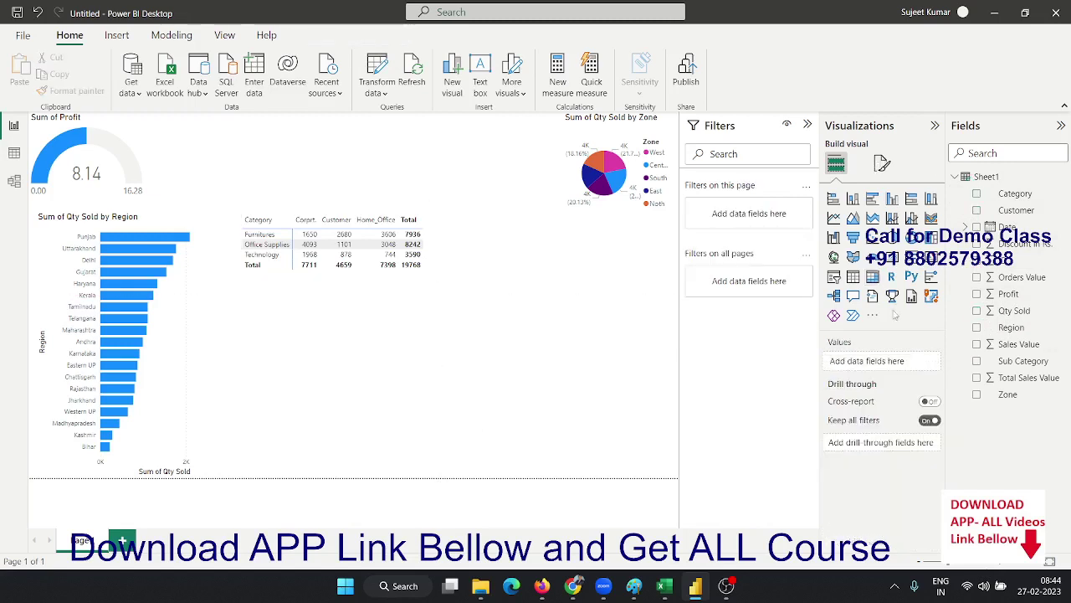
# - Add a treemap of Sales Value grouped by Sub Category and widen it left and right below the matrix
pyautogui.click(931, 238)
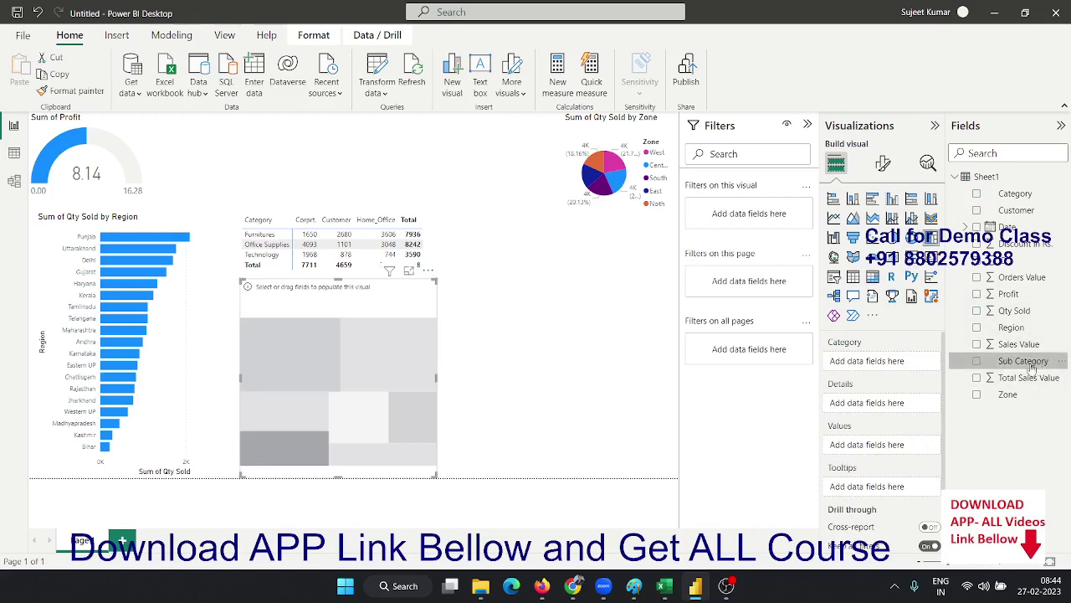
pyautogui.moveTo(1023, 361); pyautogui.dragTo(351, 351)
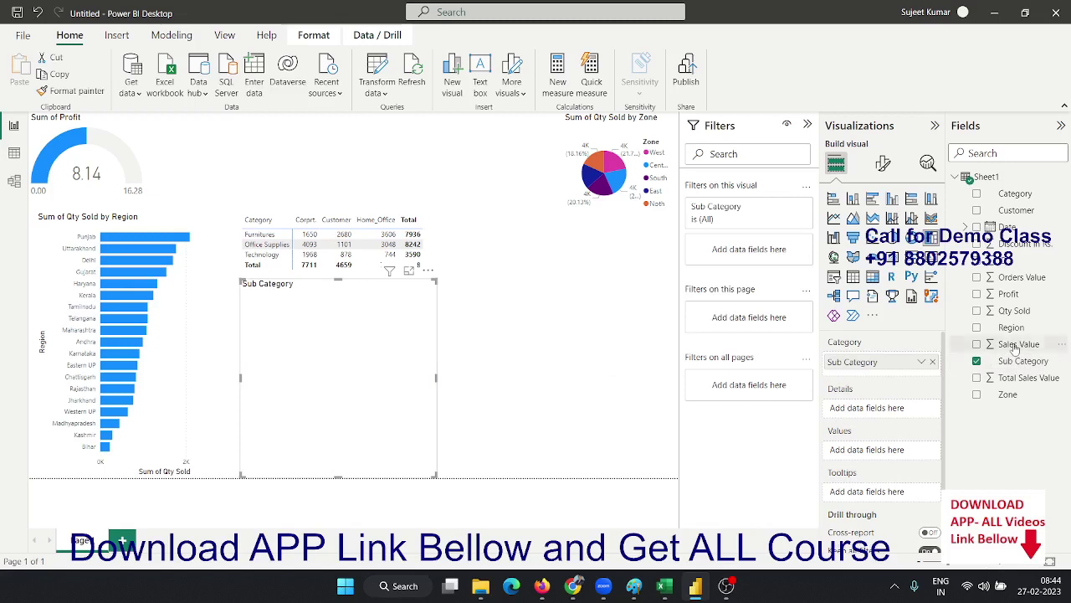
pyautogui.moveTo(1016, 344); pyautogui.dragTo(356, 346)
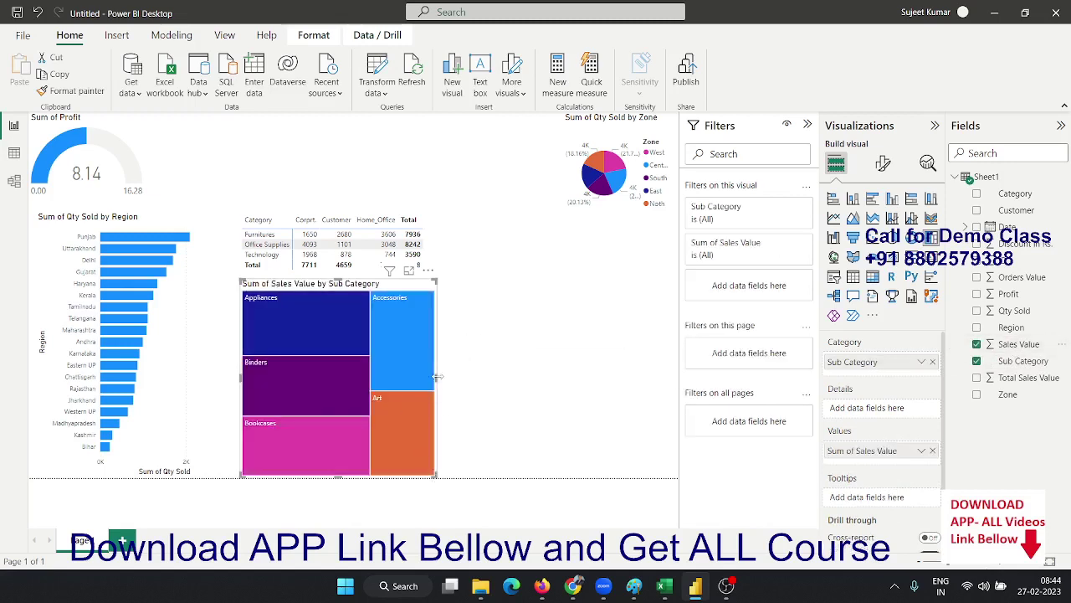
pyautogui.moveTo(436, 377); pyautogui.dragTo(677, 376)
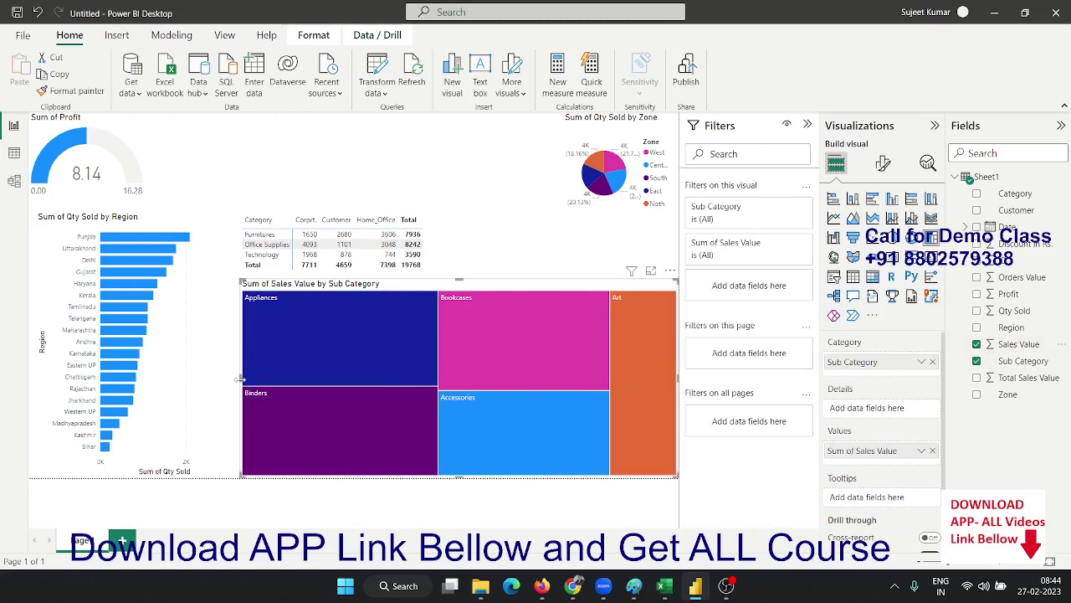
pyautogui.moveTo(240, 379); pyautogui.dragTo(178, 378)
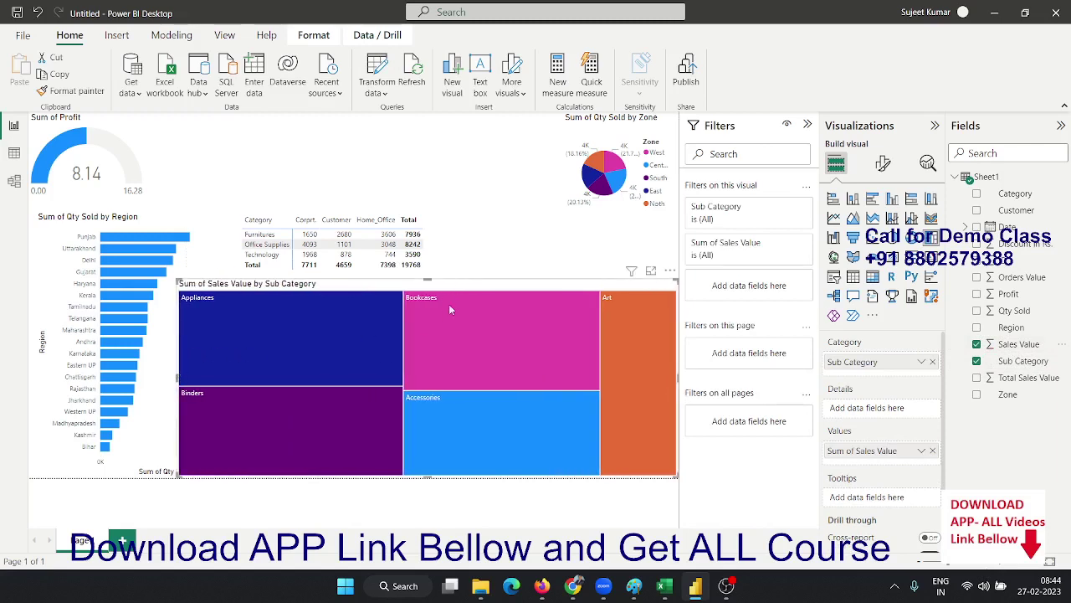
pyautogui.click(469, 251)
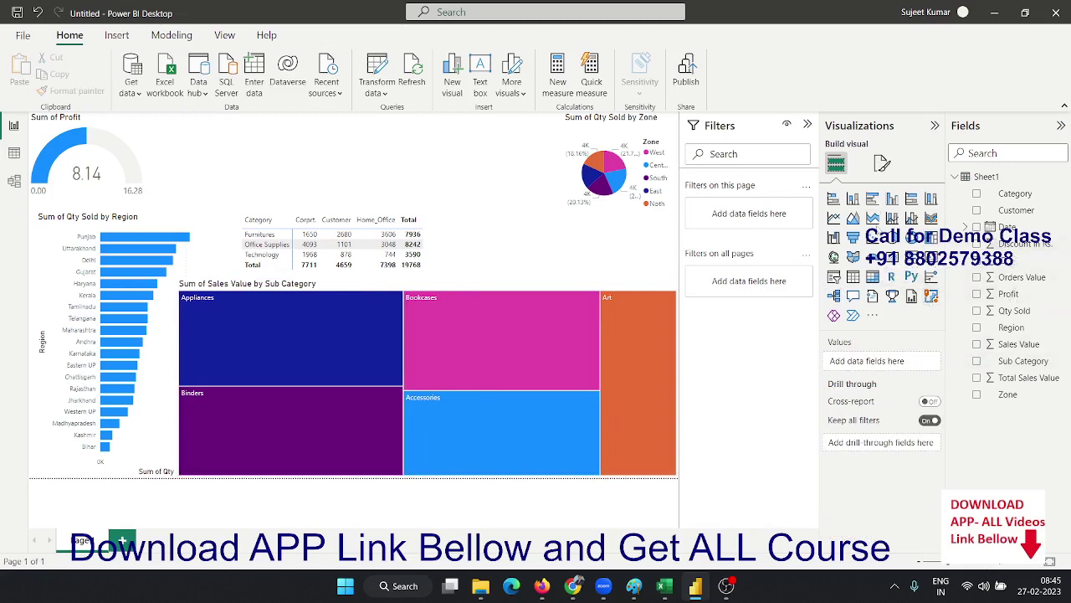
# - Add a line chart of Orders Value over Date and drill it down from year to individual days
pyautogui.click(834, 217)
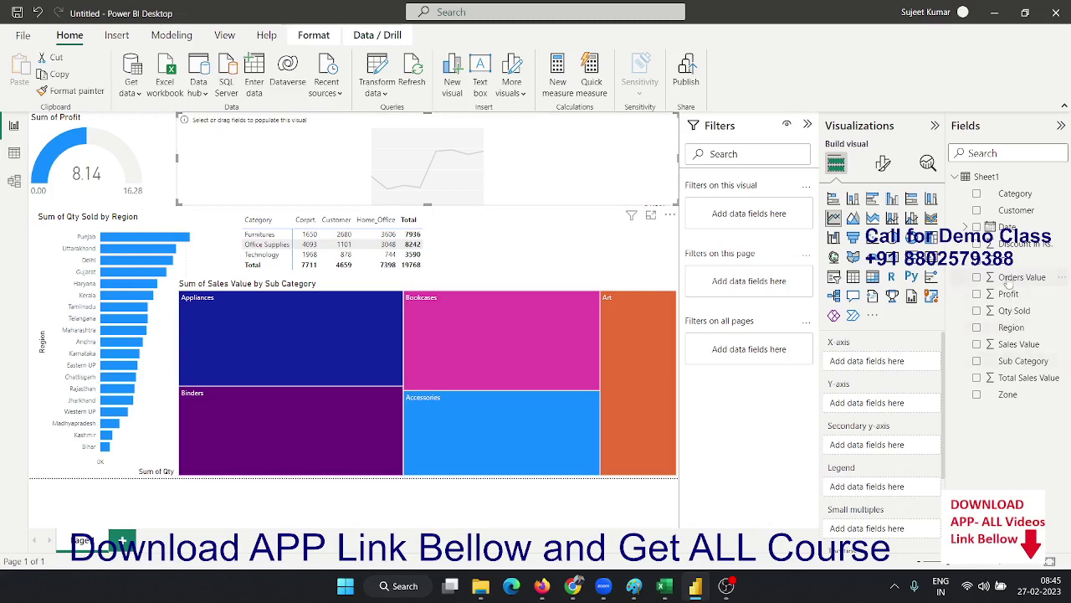
pyautogui.moveTo(1007, 227); pyautogui.dragTo(499, 195)
pyautogui.moveTo(1045, 282); pyautogui.dragTo(516, 176)
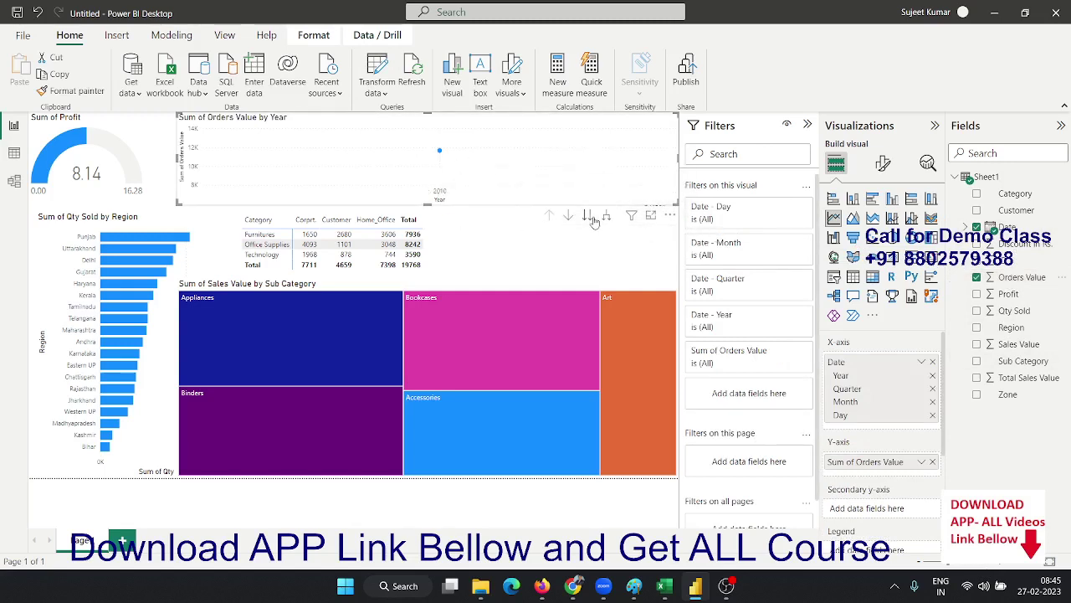
pyautogui.click(590, 217)
pyautogui.click(590, 217)
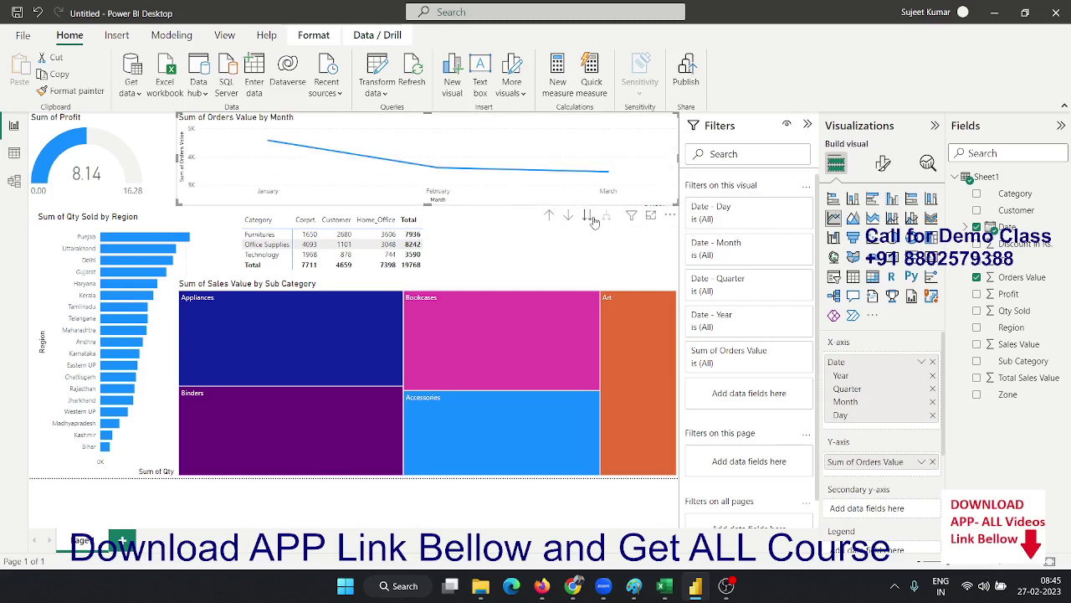
pyautogui.click(590, 217)
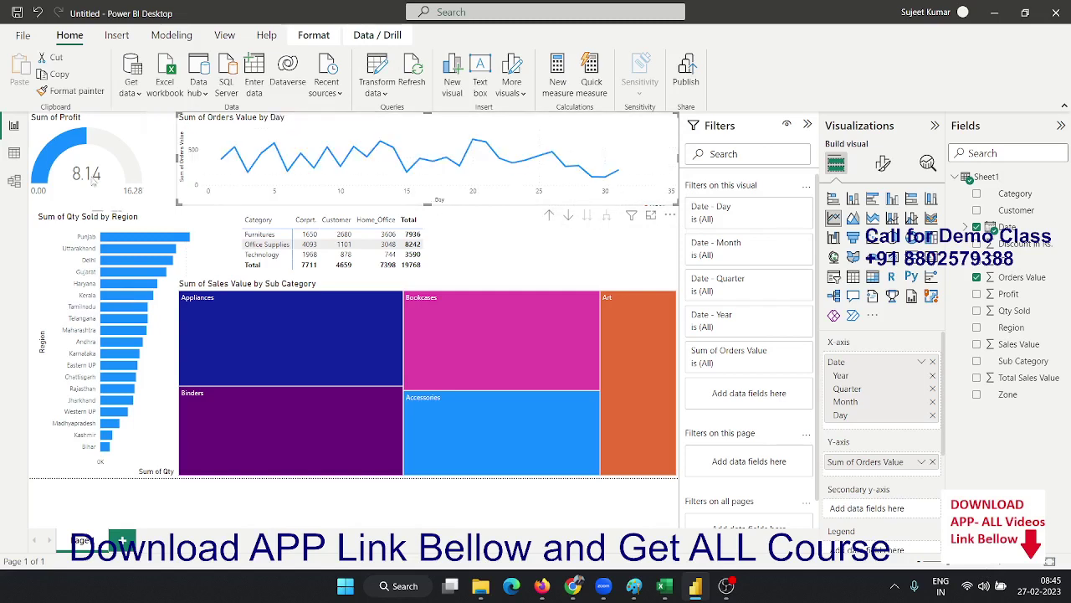
# - Resize and move the line chart below the zone pie, clear of the matrix columns
pyautogui.moveTo(177, 159); pyautogui.dragTo(370, 159)
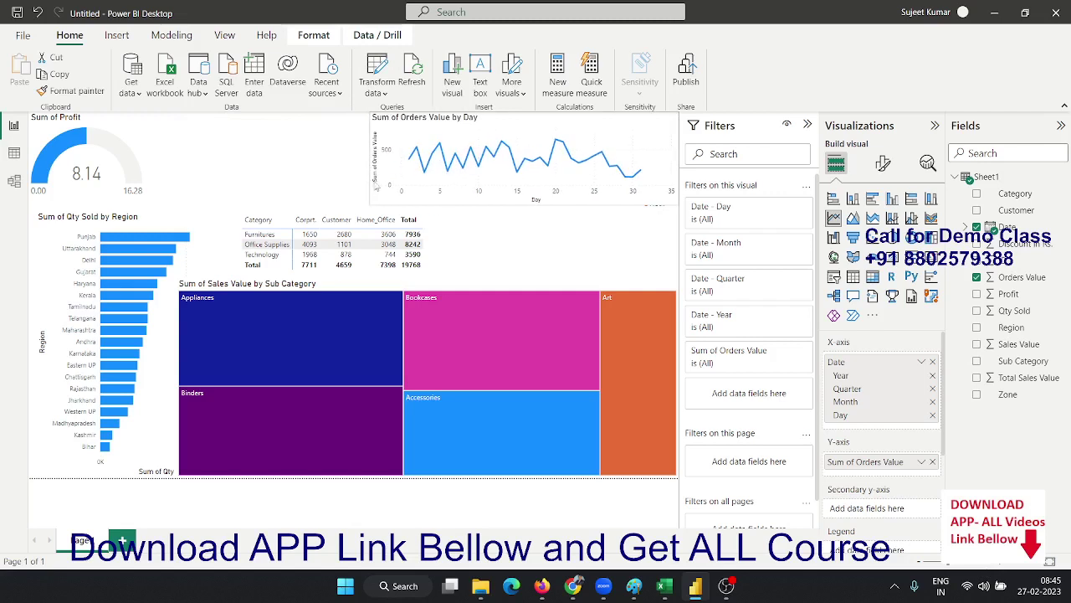
pyautogui.moveTo(422, 201); pyautogui.dragTo(448, 287)
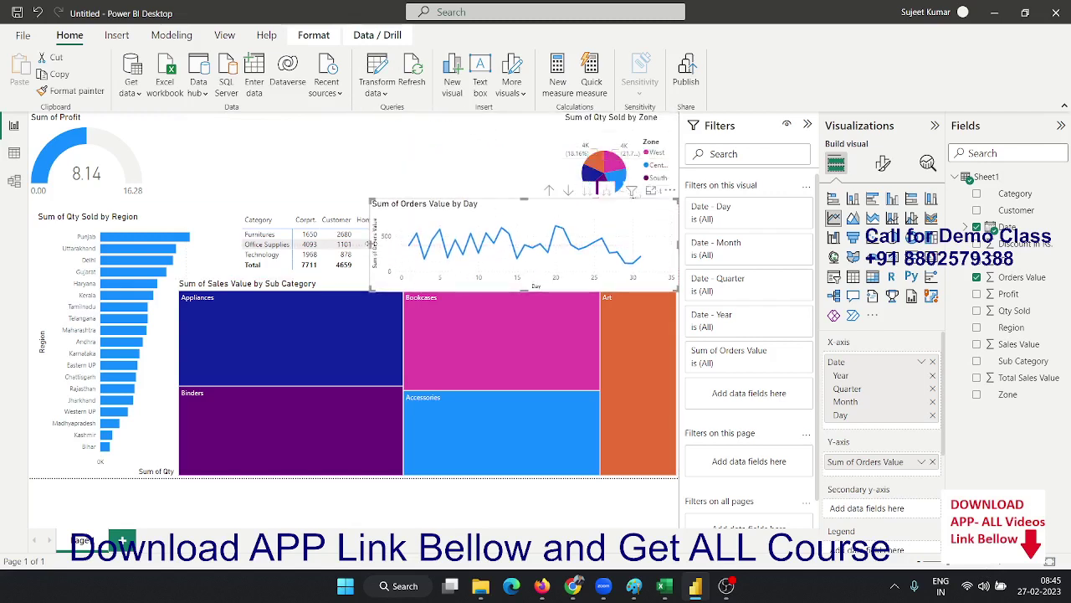
pyautogui.moveTo(369, 243); pyautogui.dragTo(429, 243)
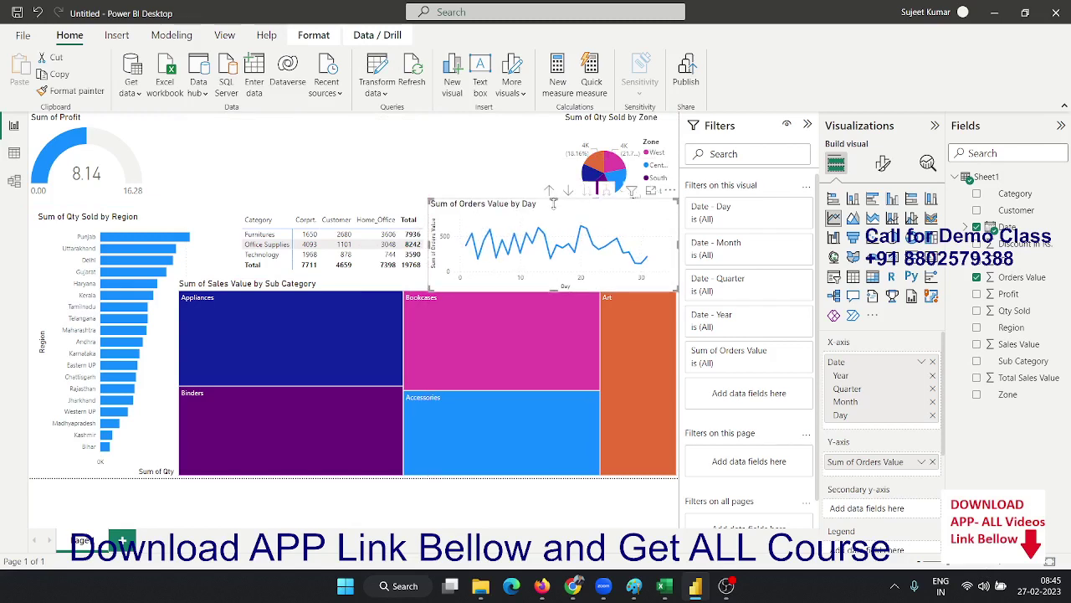
pyautogui.moveTo(554, 203); pyautogui.dragTo(553, 226)
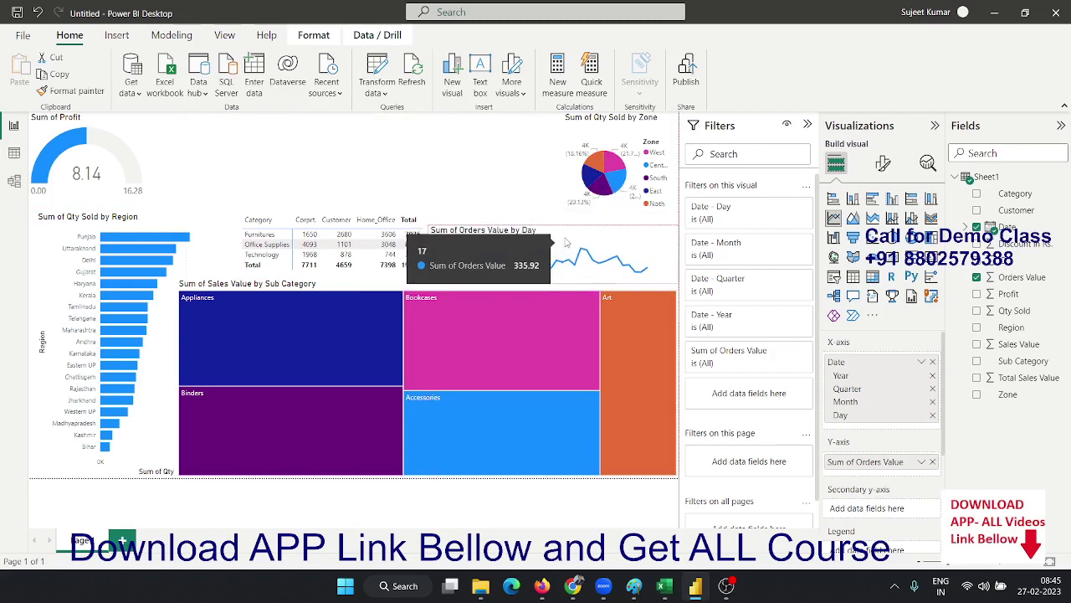
# - Glance at the Sheet1 data table, return to the report page, then show the desktop with Windows+D
pyautogui.click(15, 153)
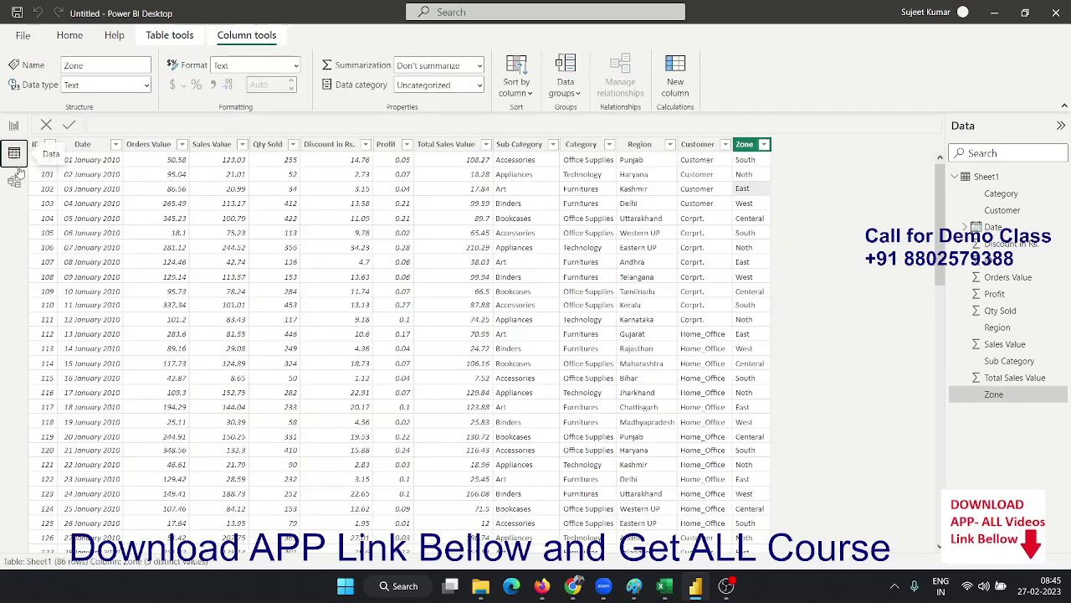
pyautogui.click(14, 125)
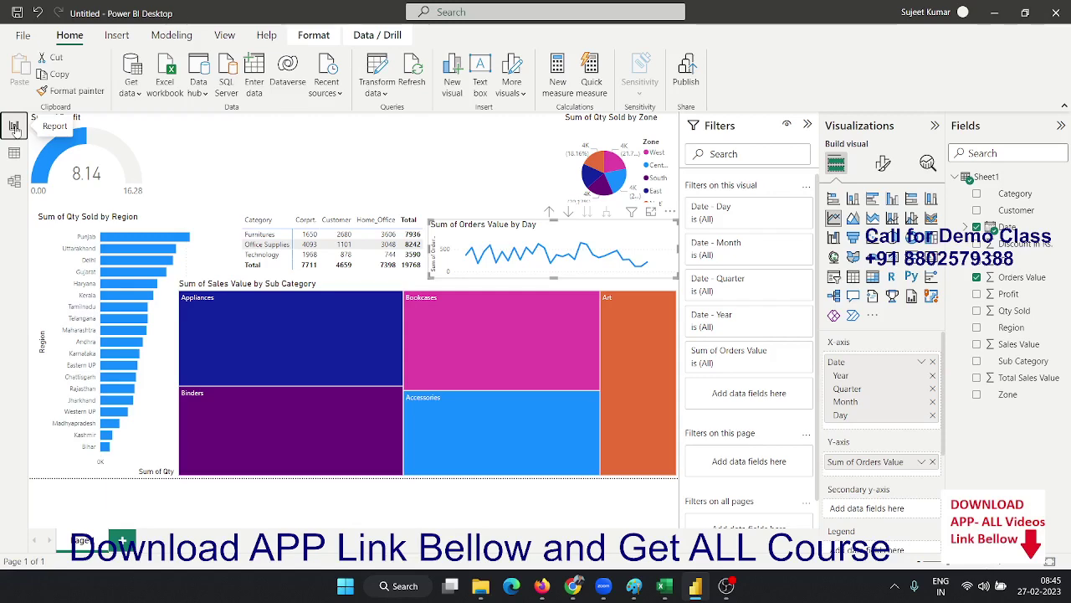
pyautogui.press('super+d')
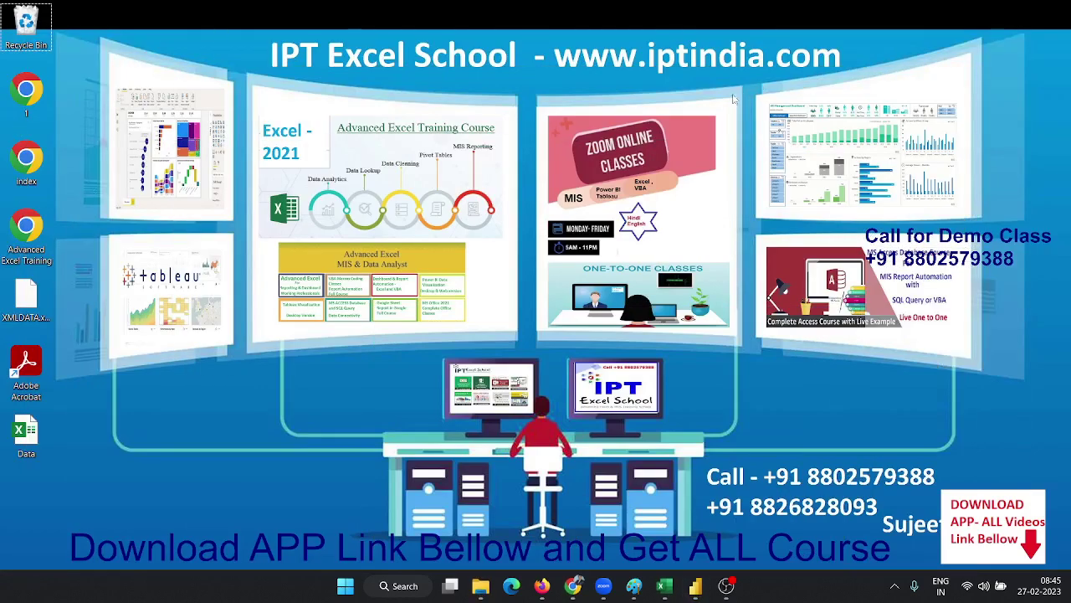
pyautogui.click(740, 95)
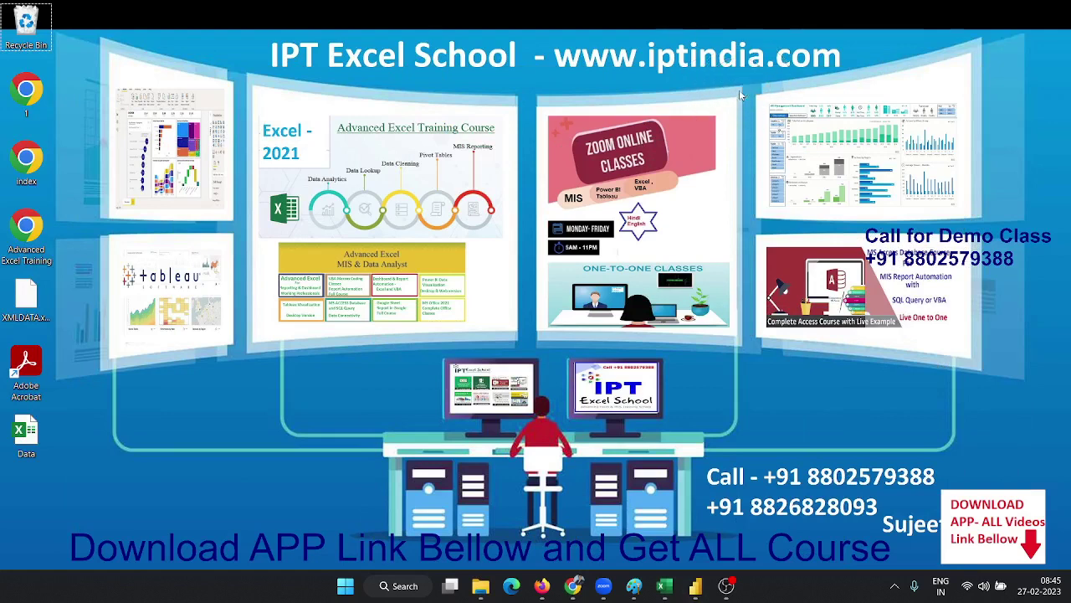